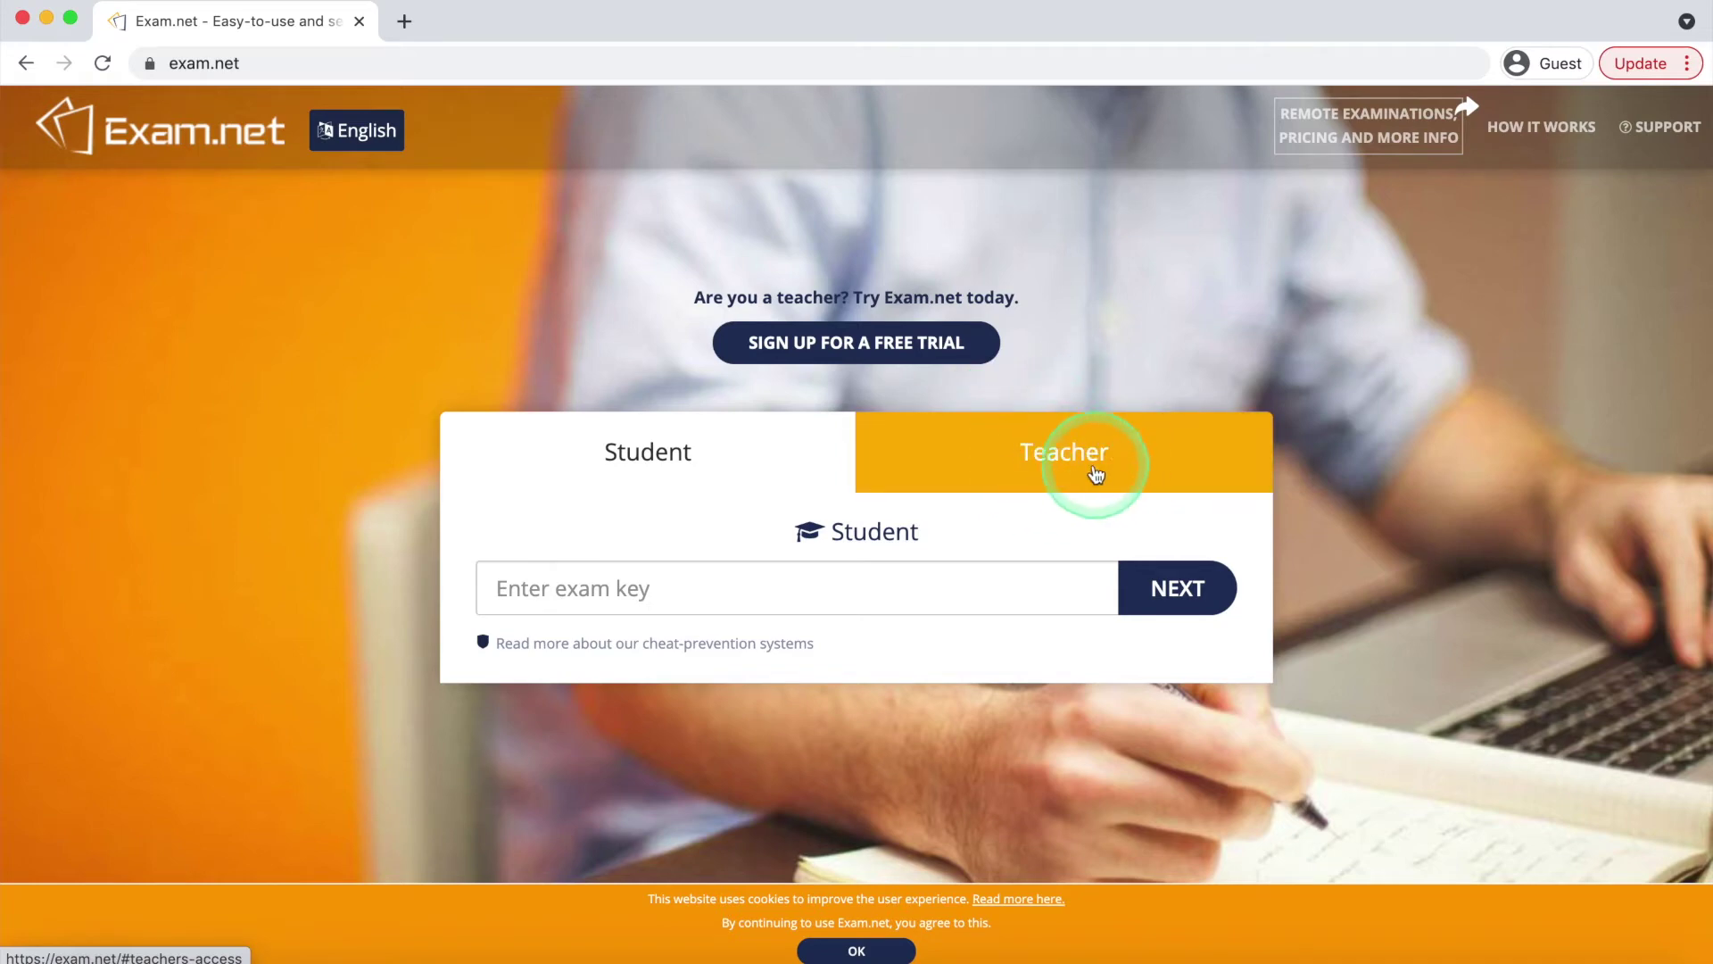
Sign in on the Teacher tab with the teacher account's email and password
left_click(1040, 462)
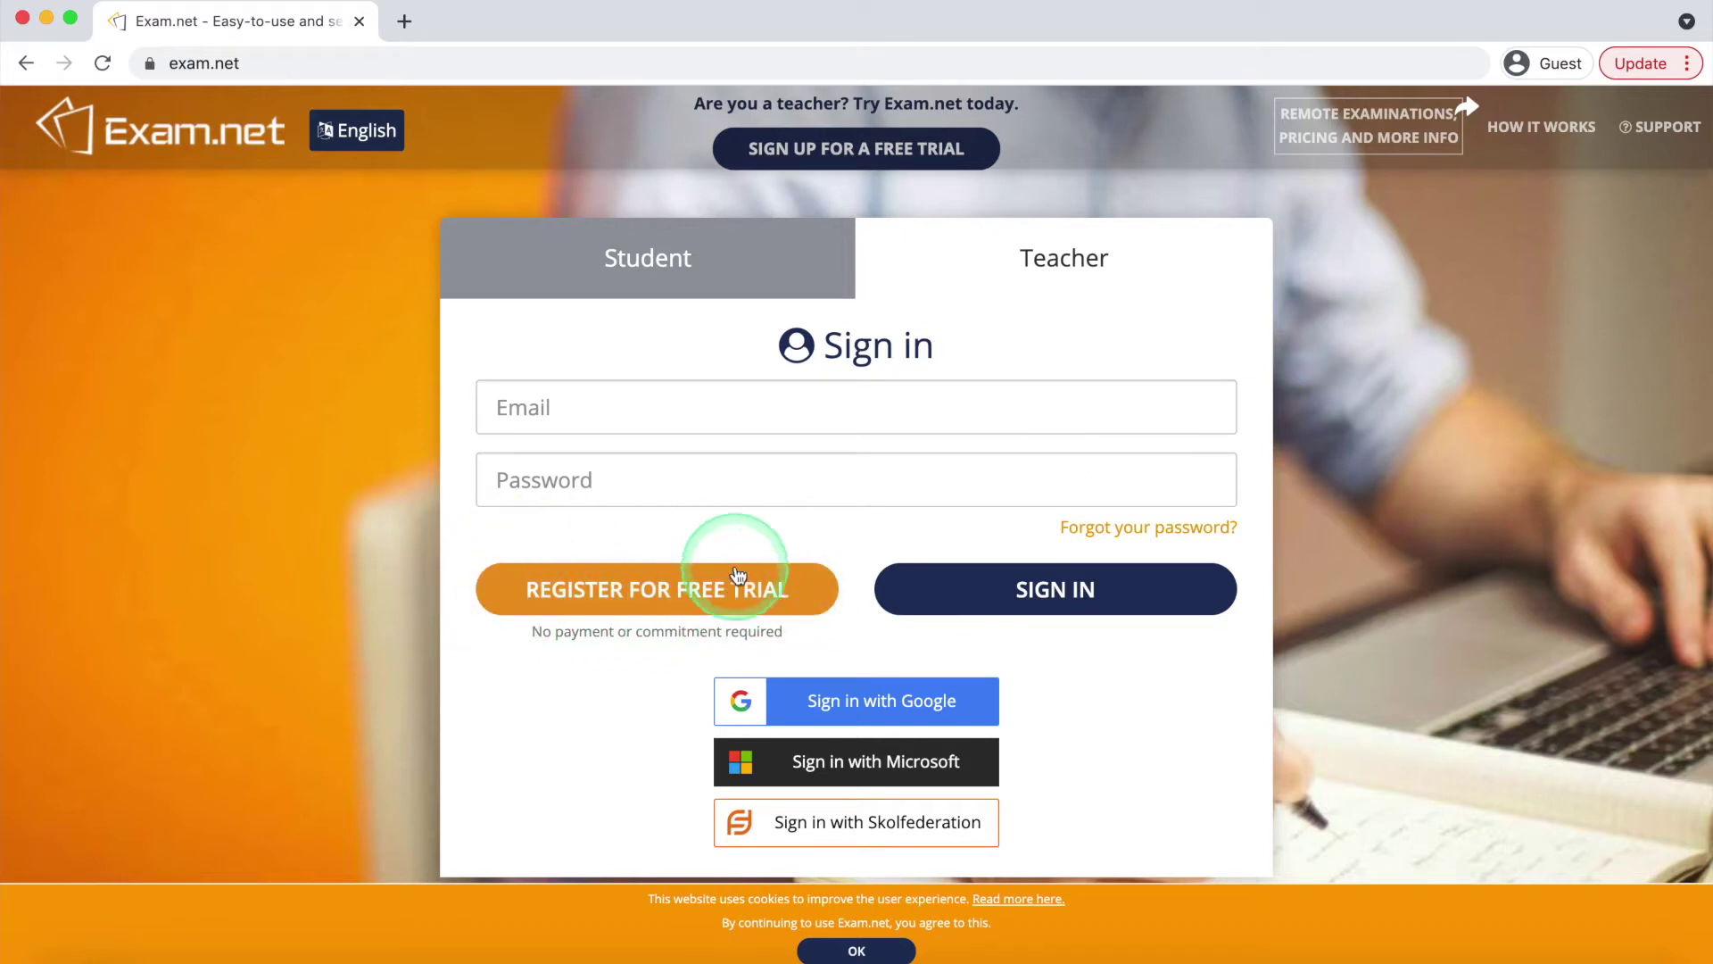
left_click(637, 415)
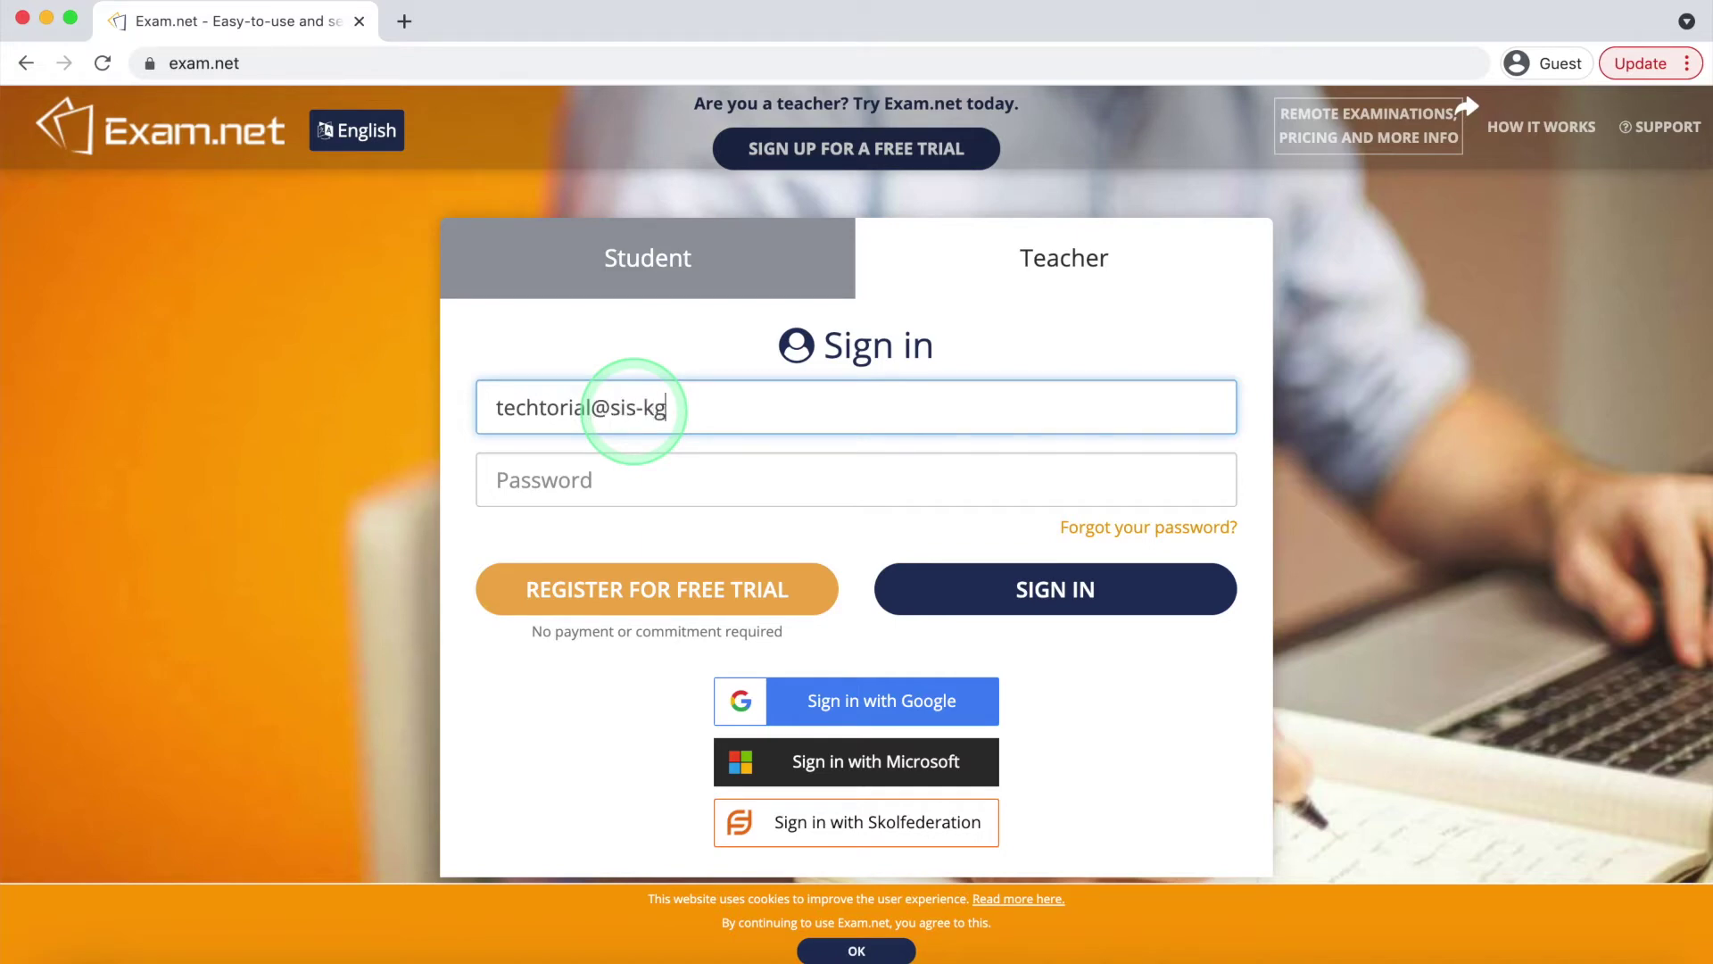
left_click(639, 480)
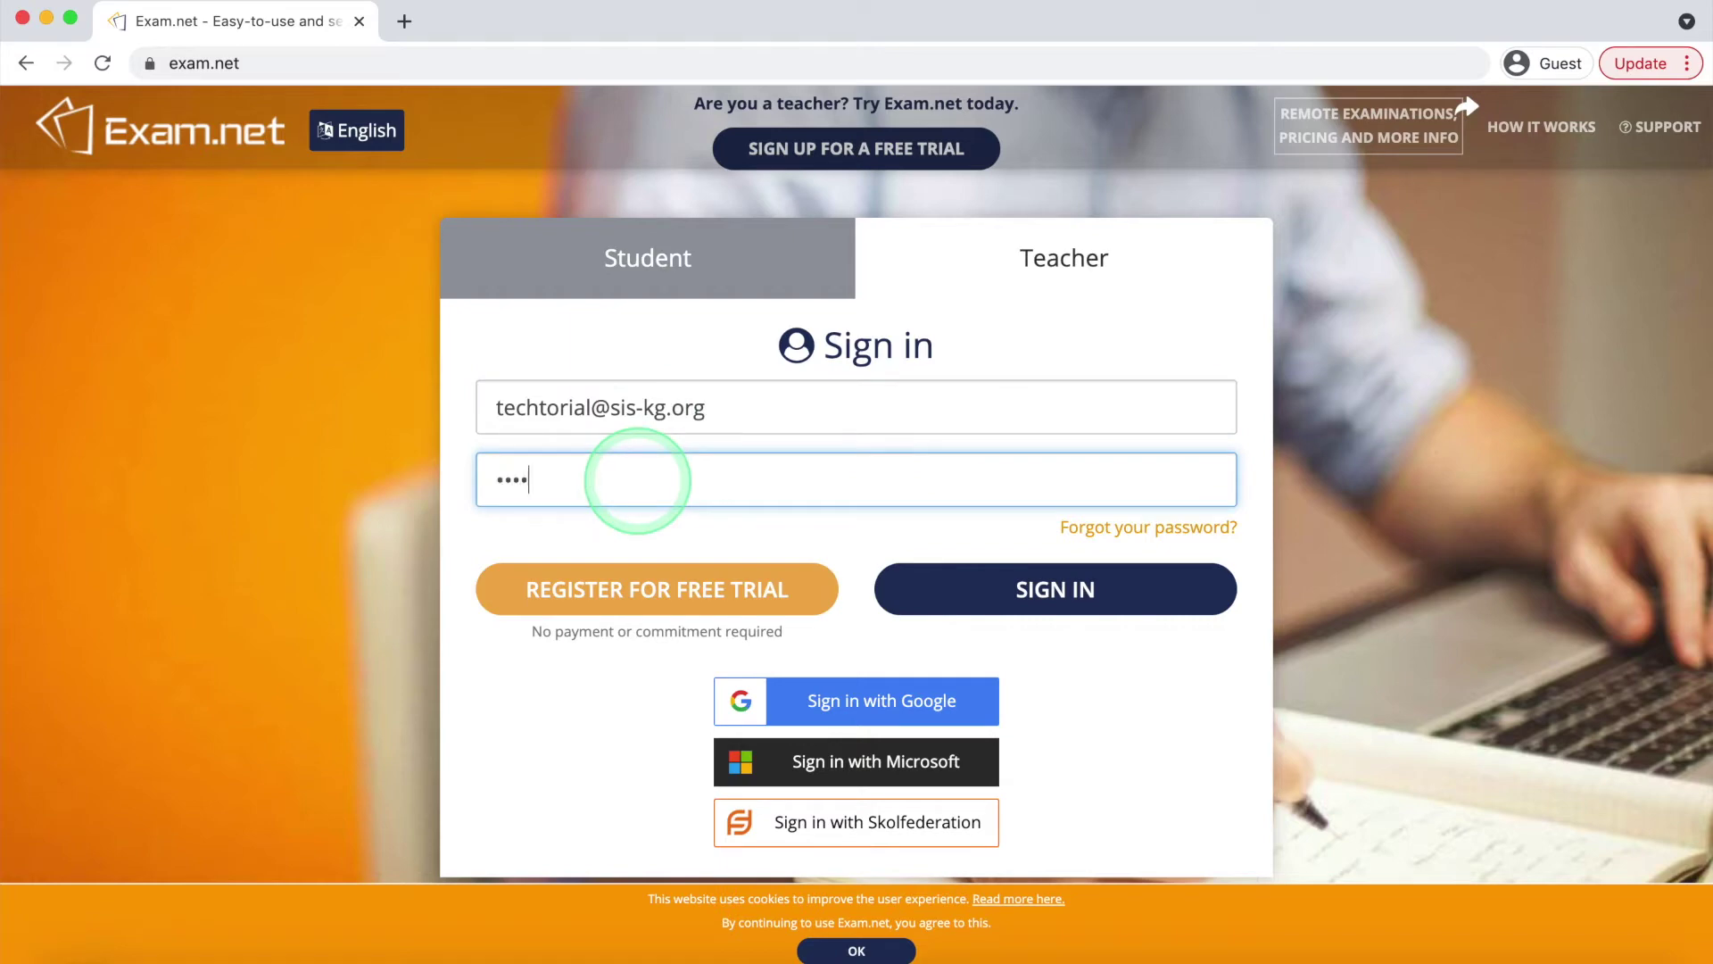
type("••••••••")
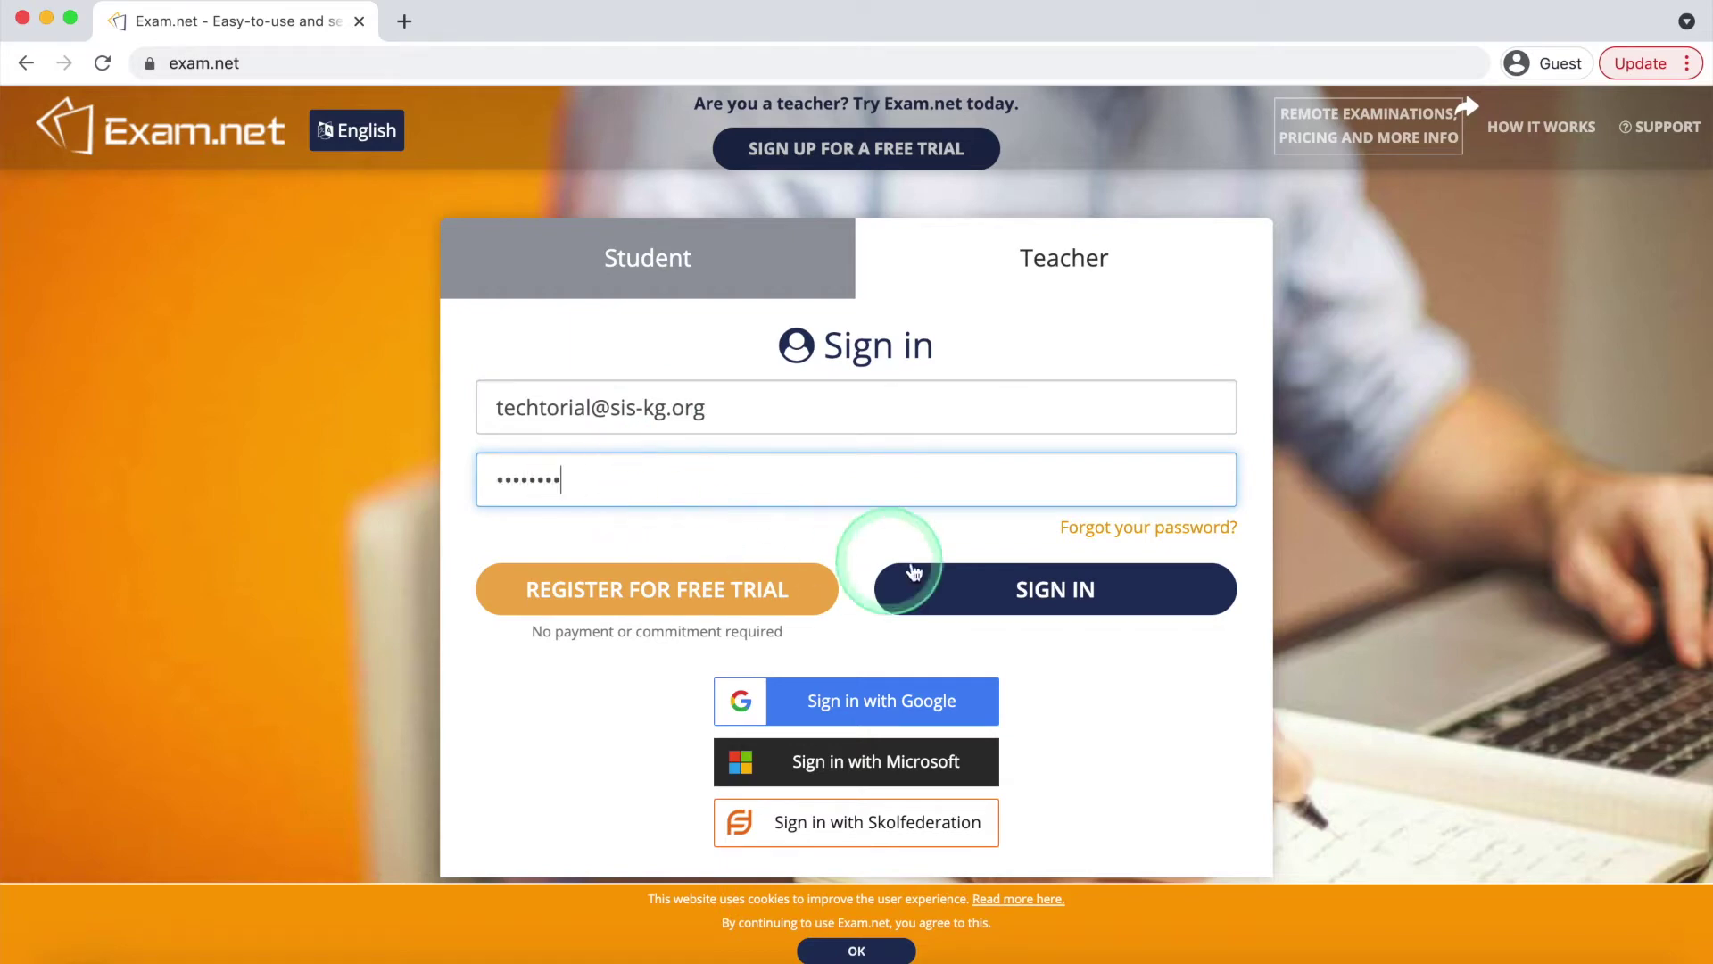
left_click(1006, 589)
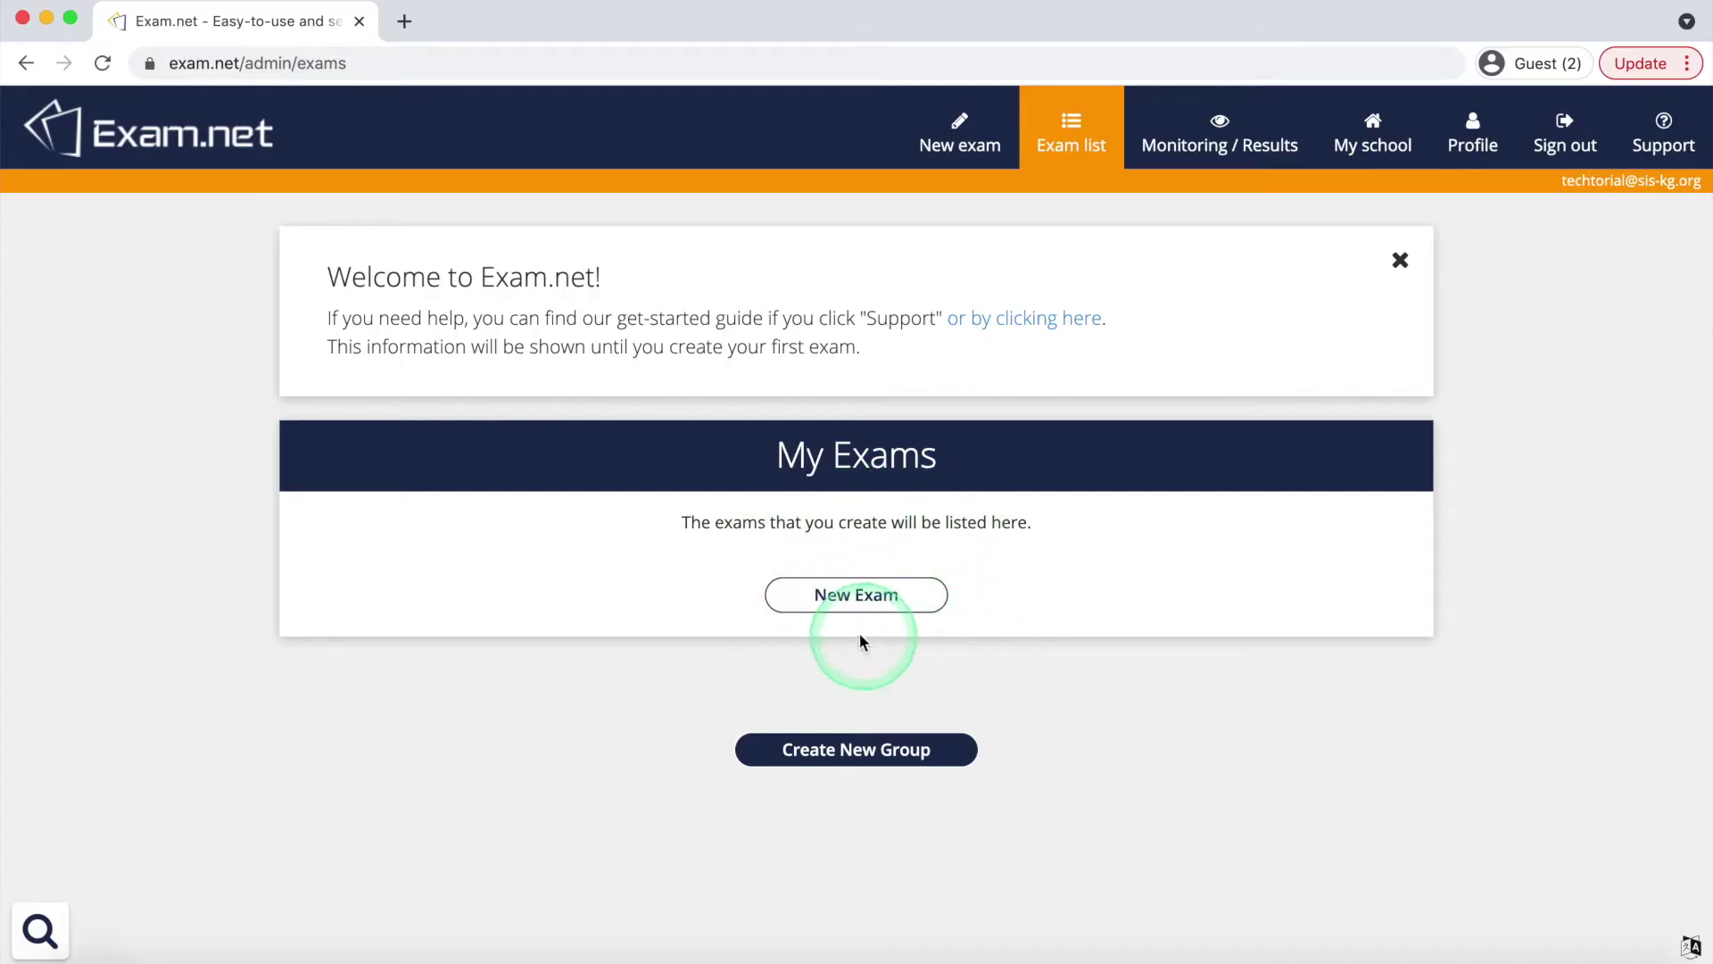
Start a new exam named 'techtorial'
left_click(834, 591)
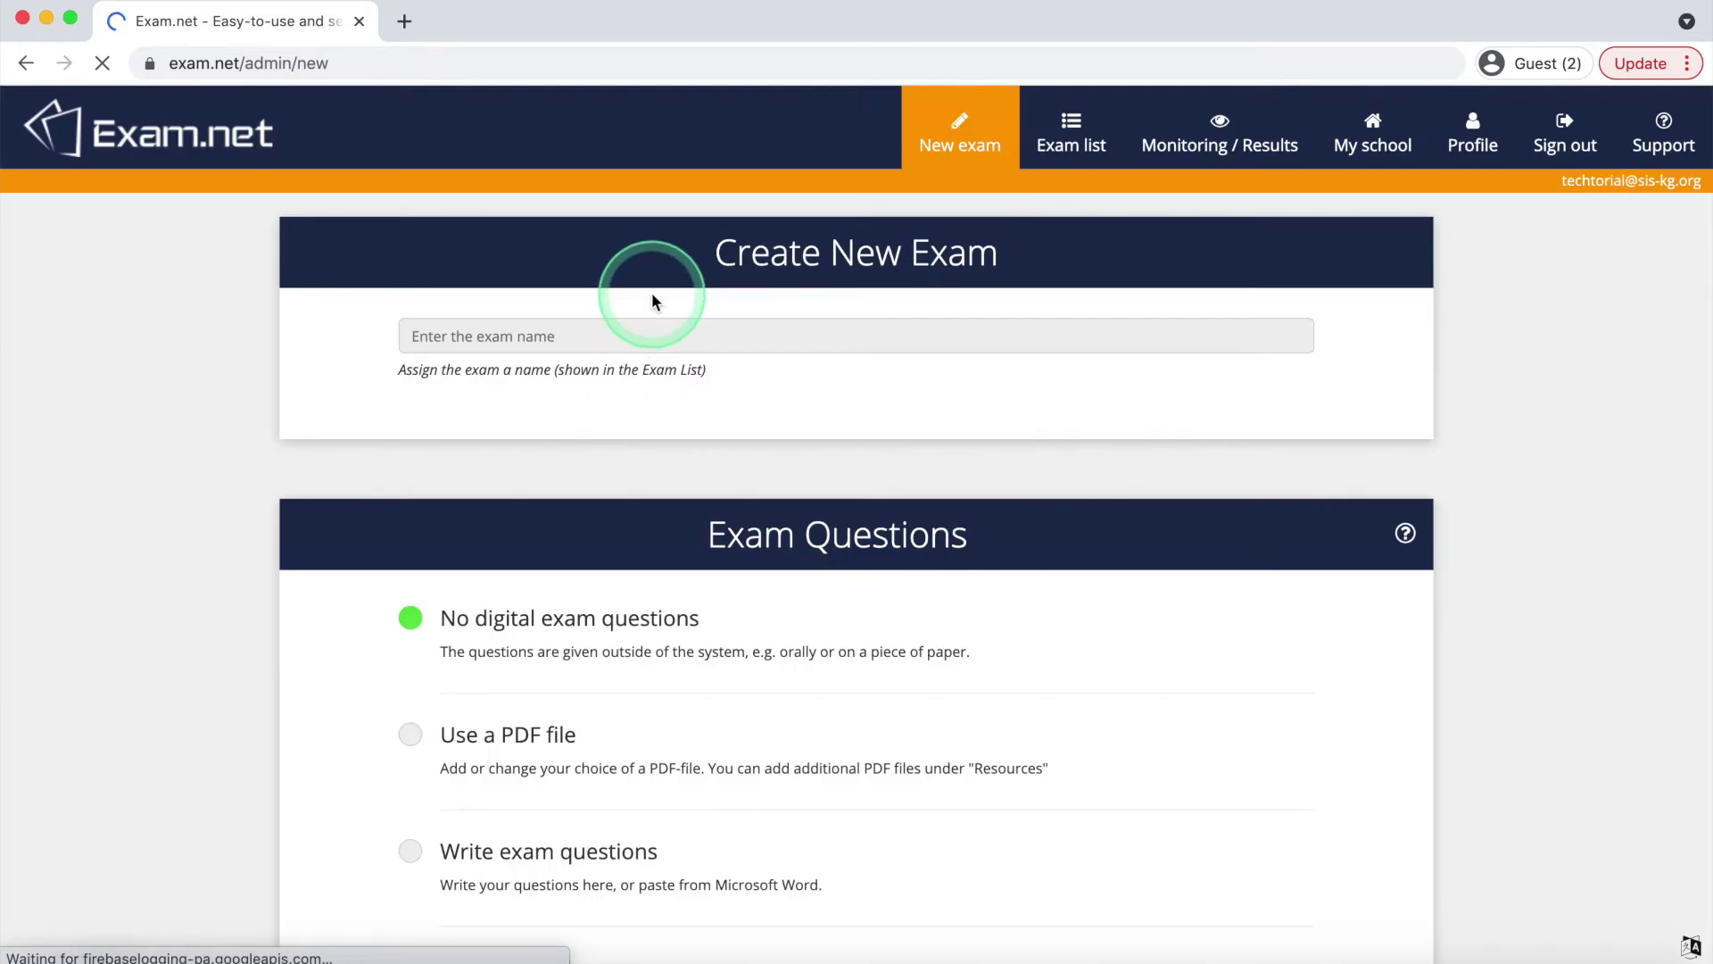
left_click(642, 336)
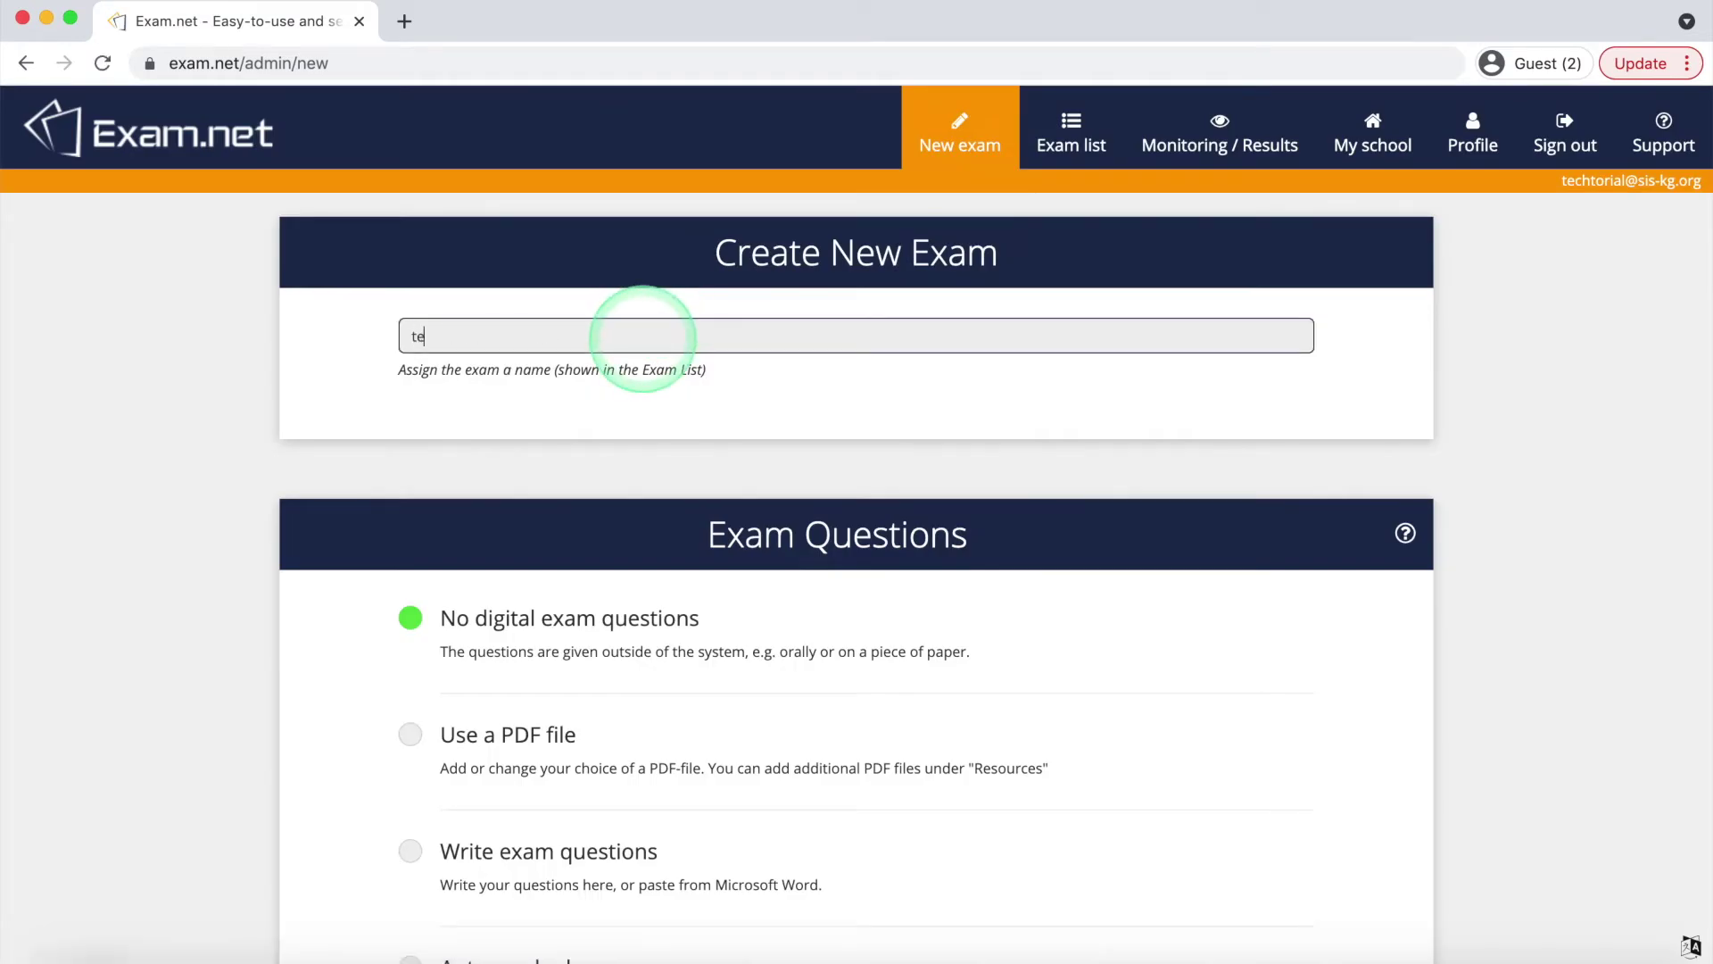
type("techtorial")
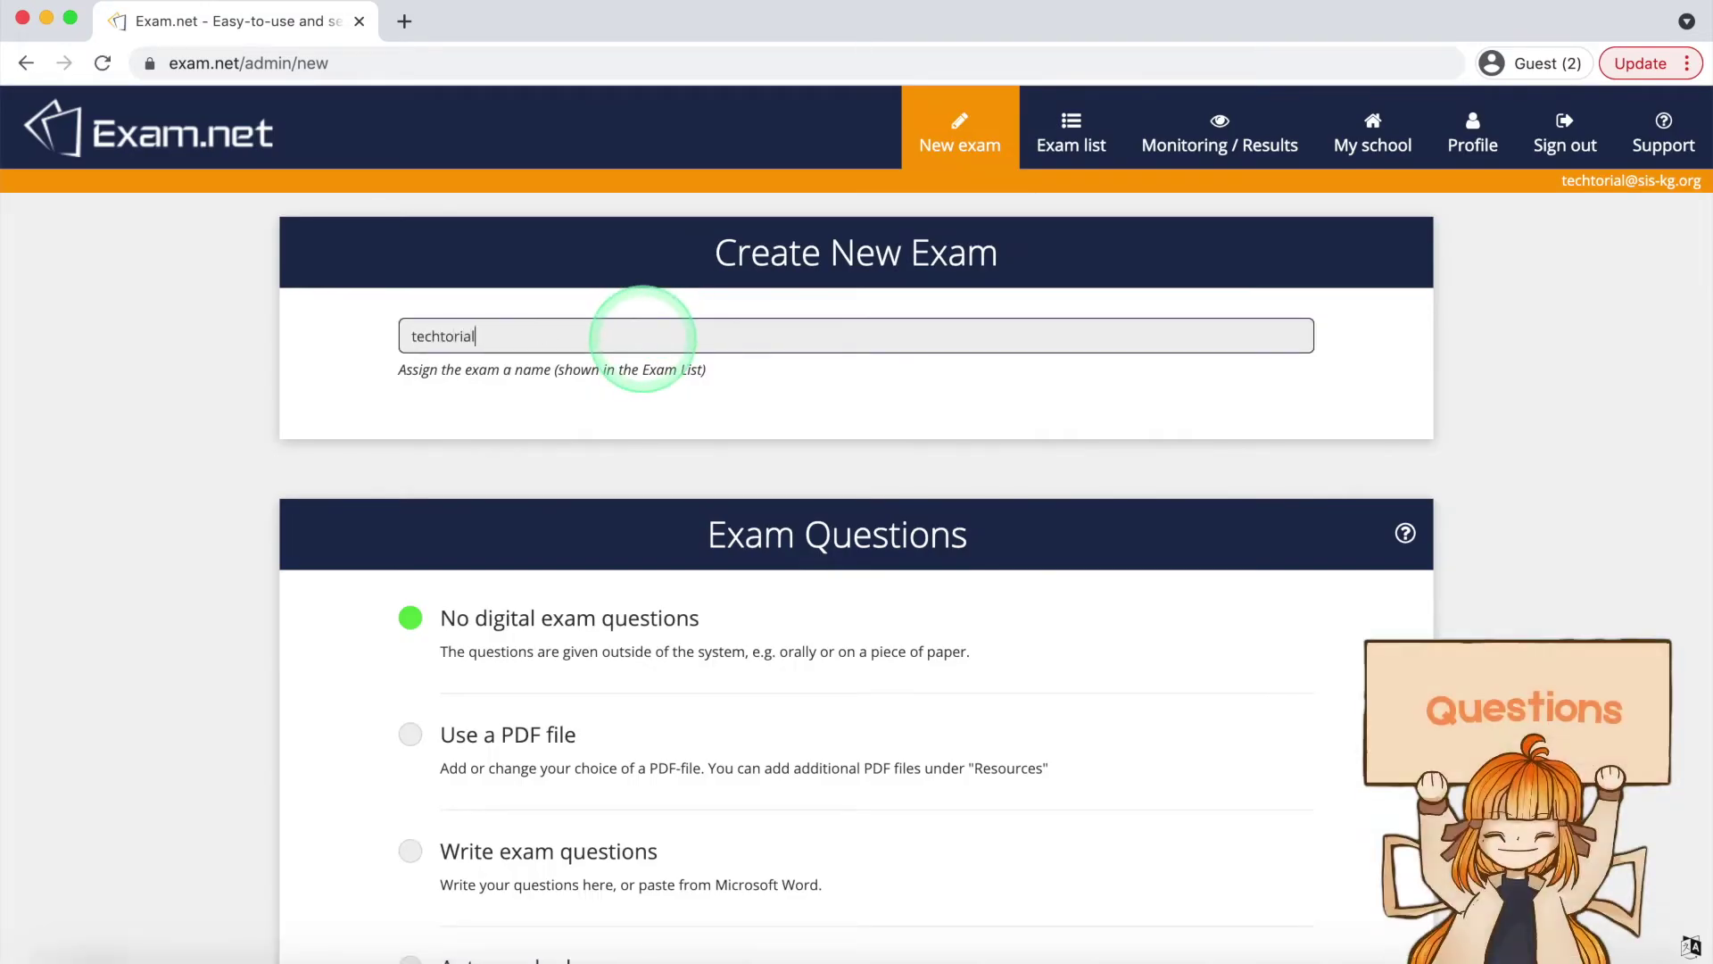
scroll(668, 616, "down", 2)
scroll(670, 618, "down", 1)
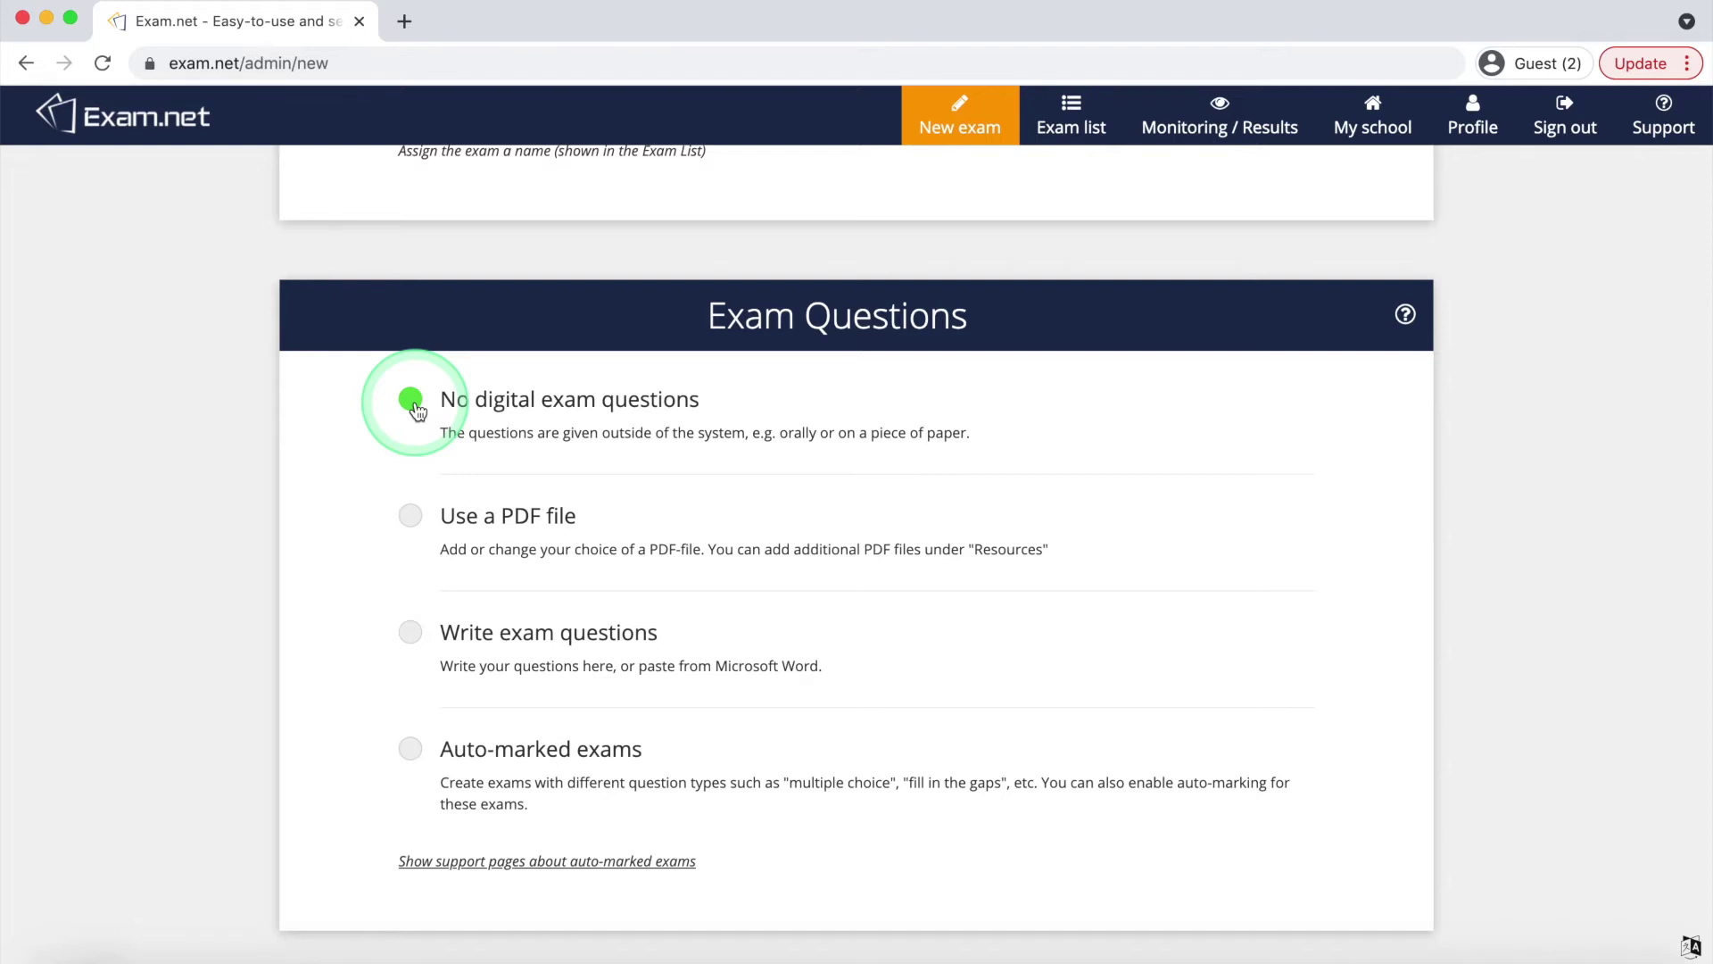
Choose 'Use a PDF file' for the questions, then cancel without picking a file
left_click(410, 518)
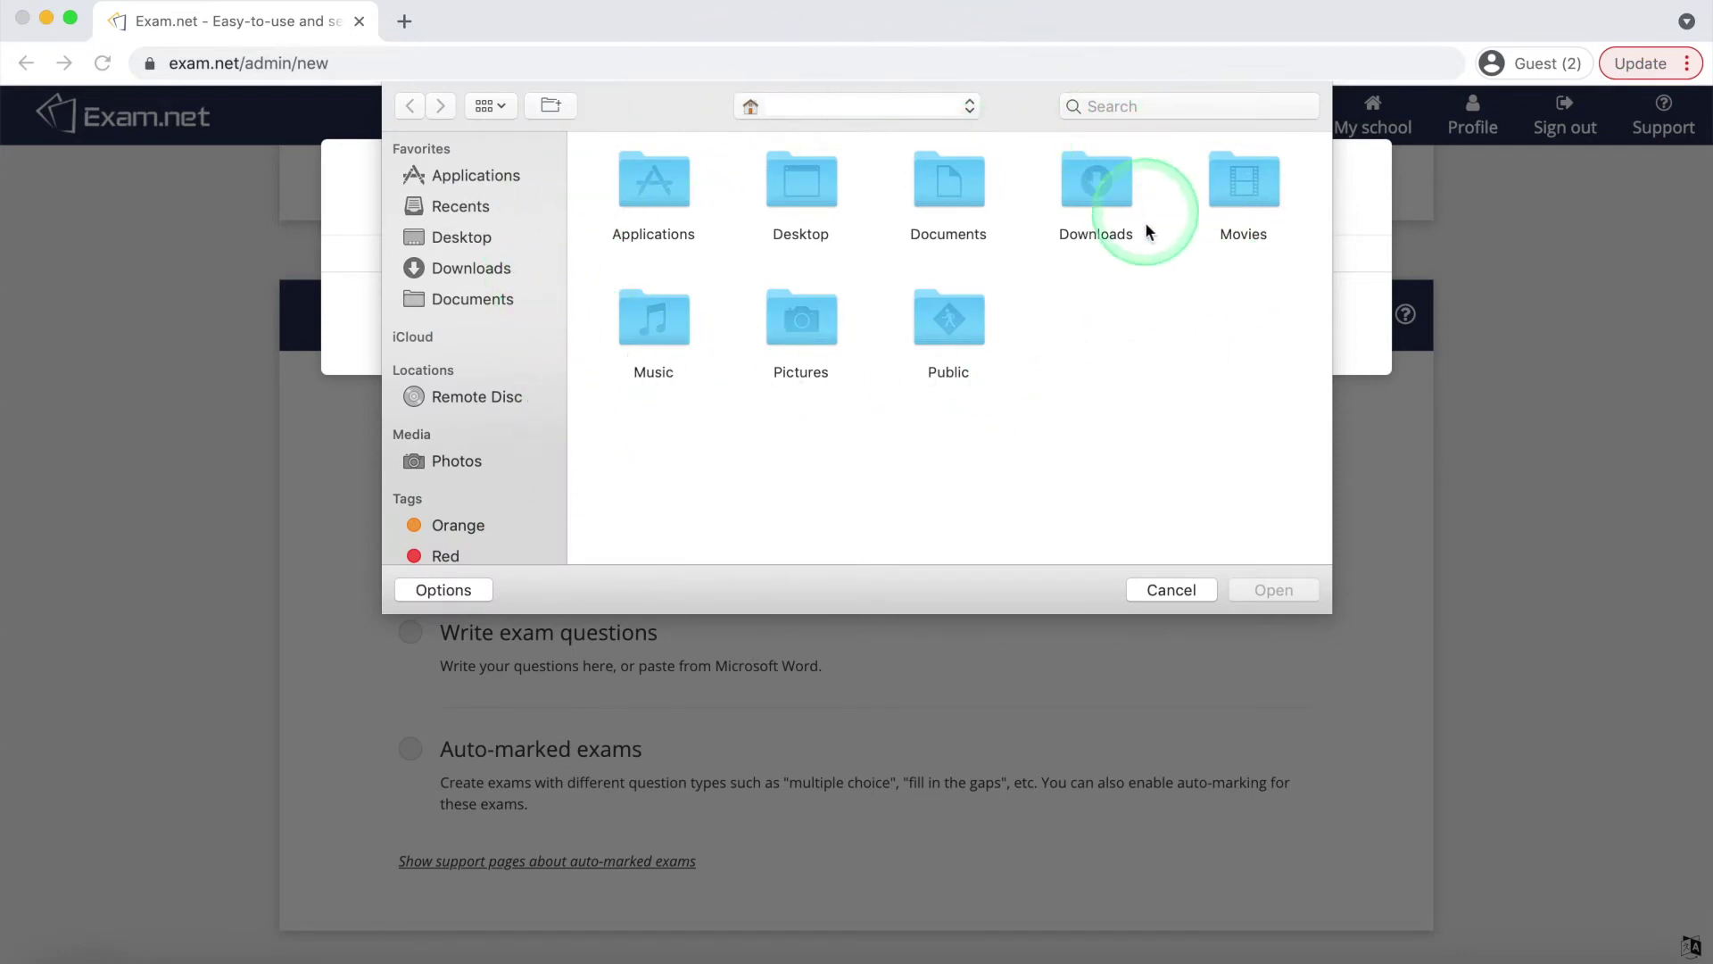
left_click(1151, 589)
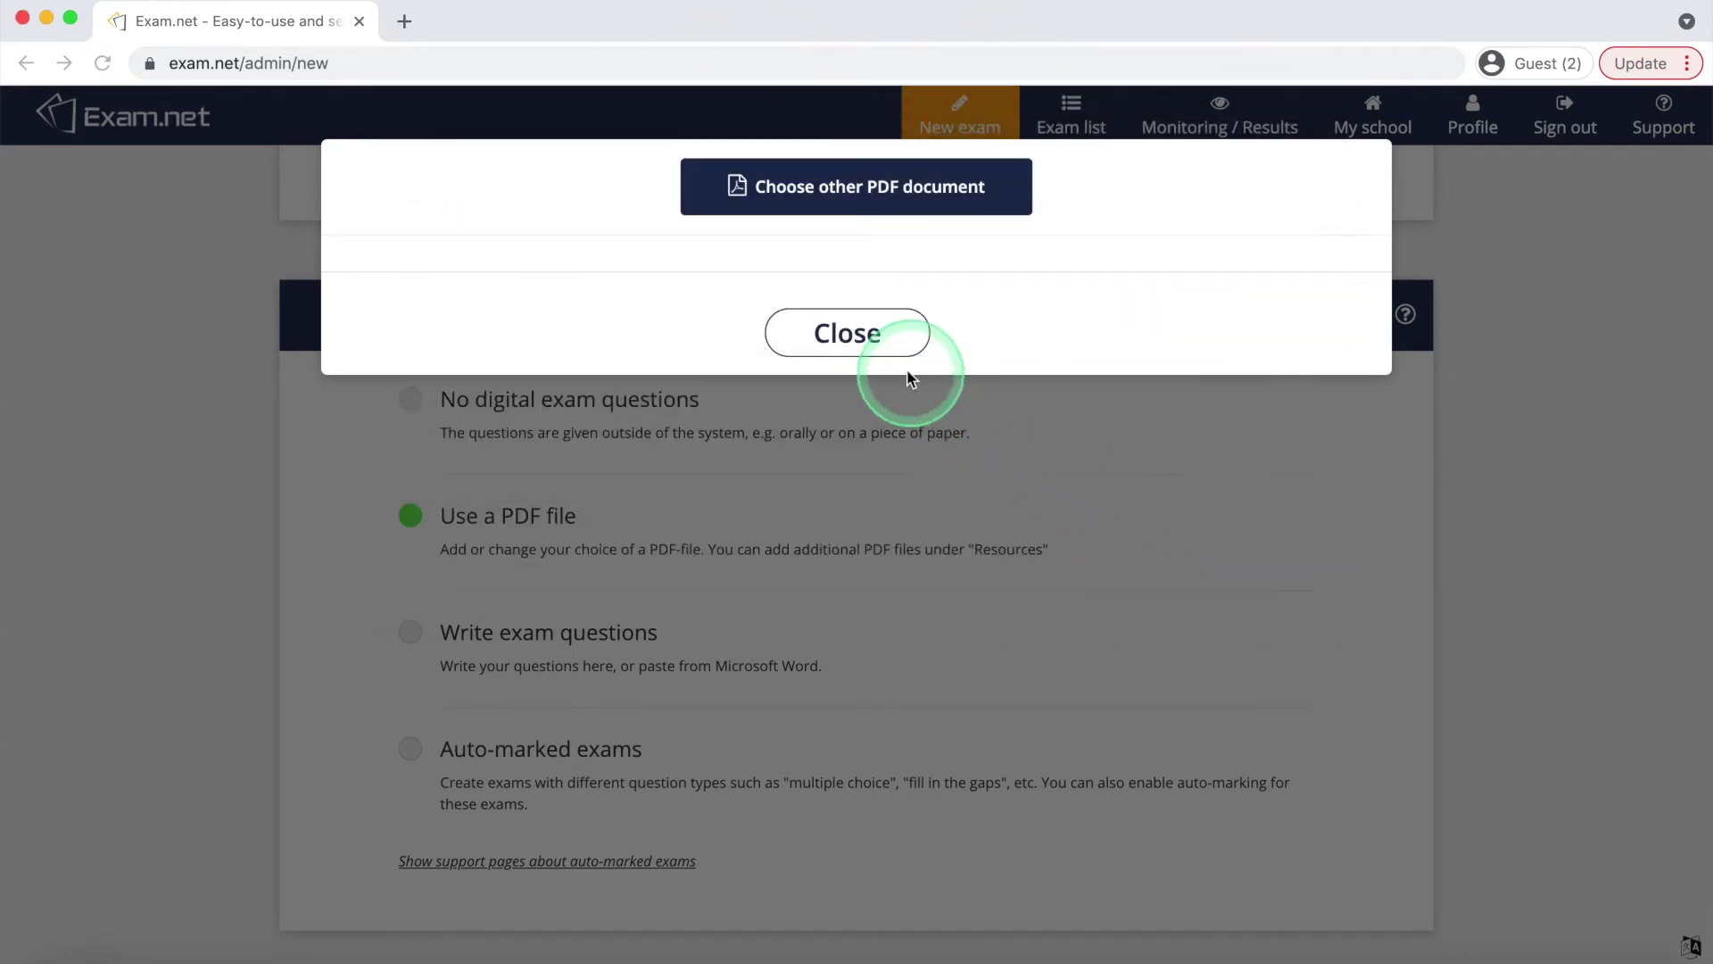
left_click(847, 333)
Switch to 'Write exam questions' and enter 'techtorial example' with questions 1 and 2
left_click(412, 629)
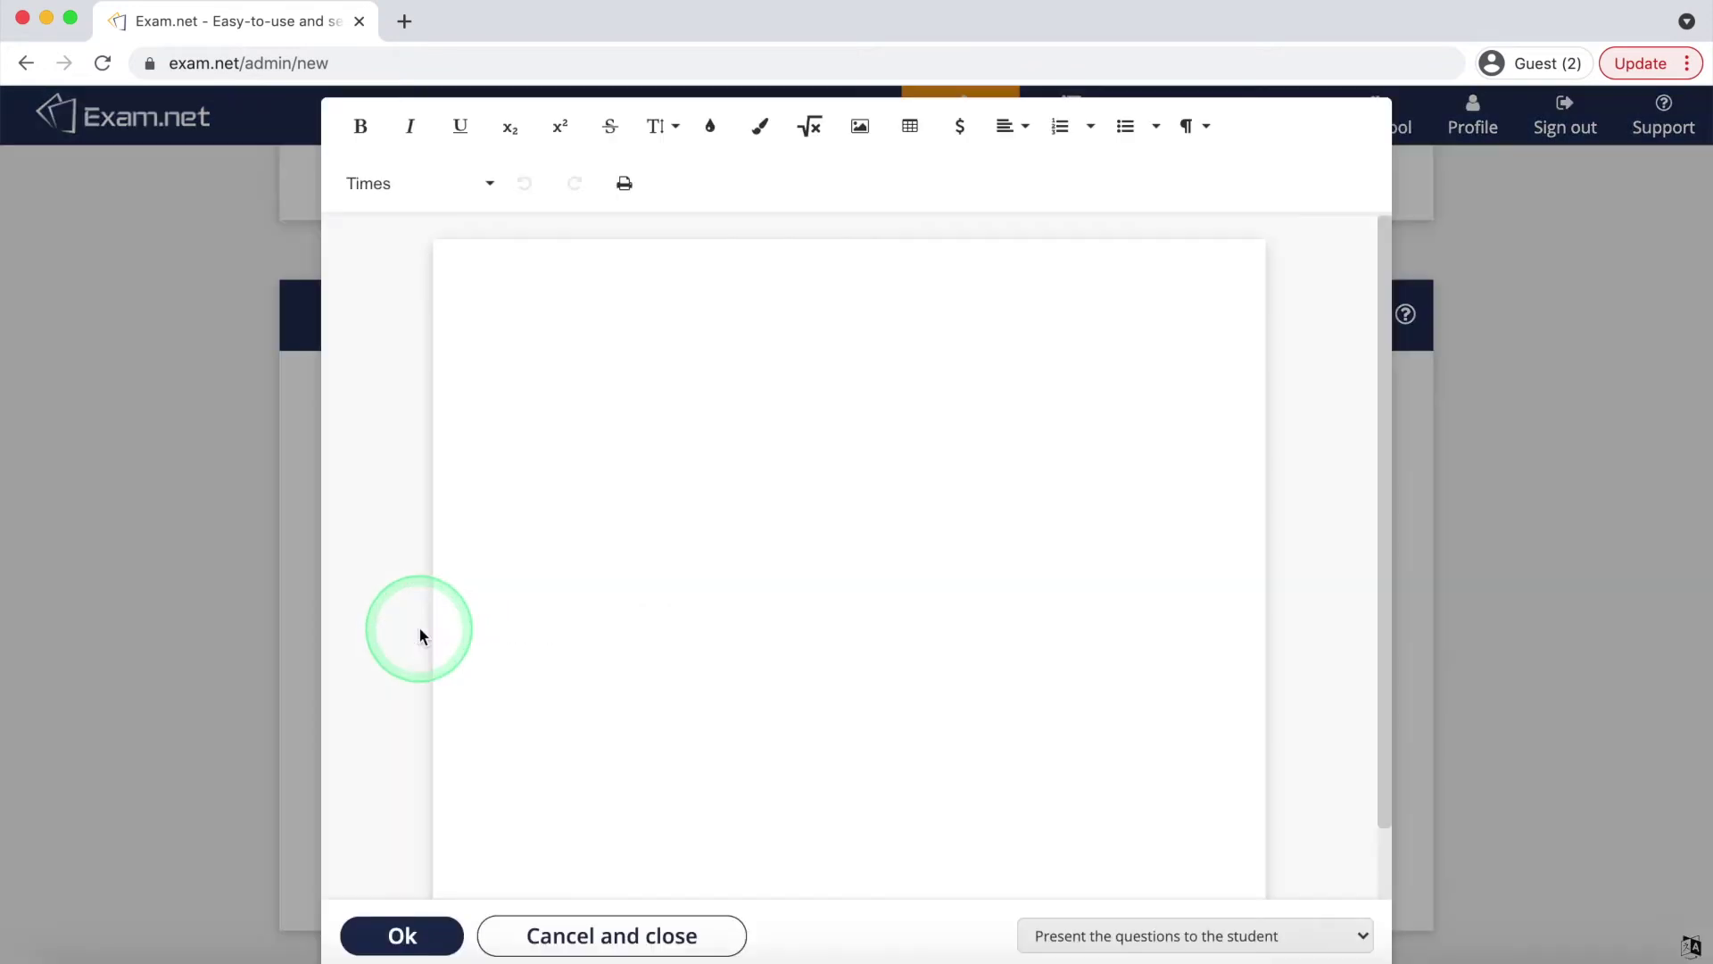
left_click(578, 298)
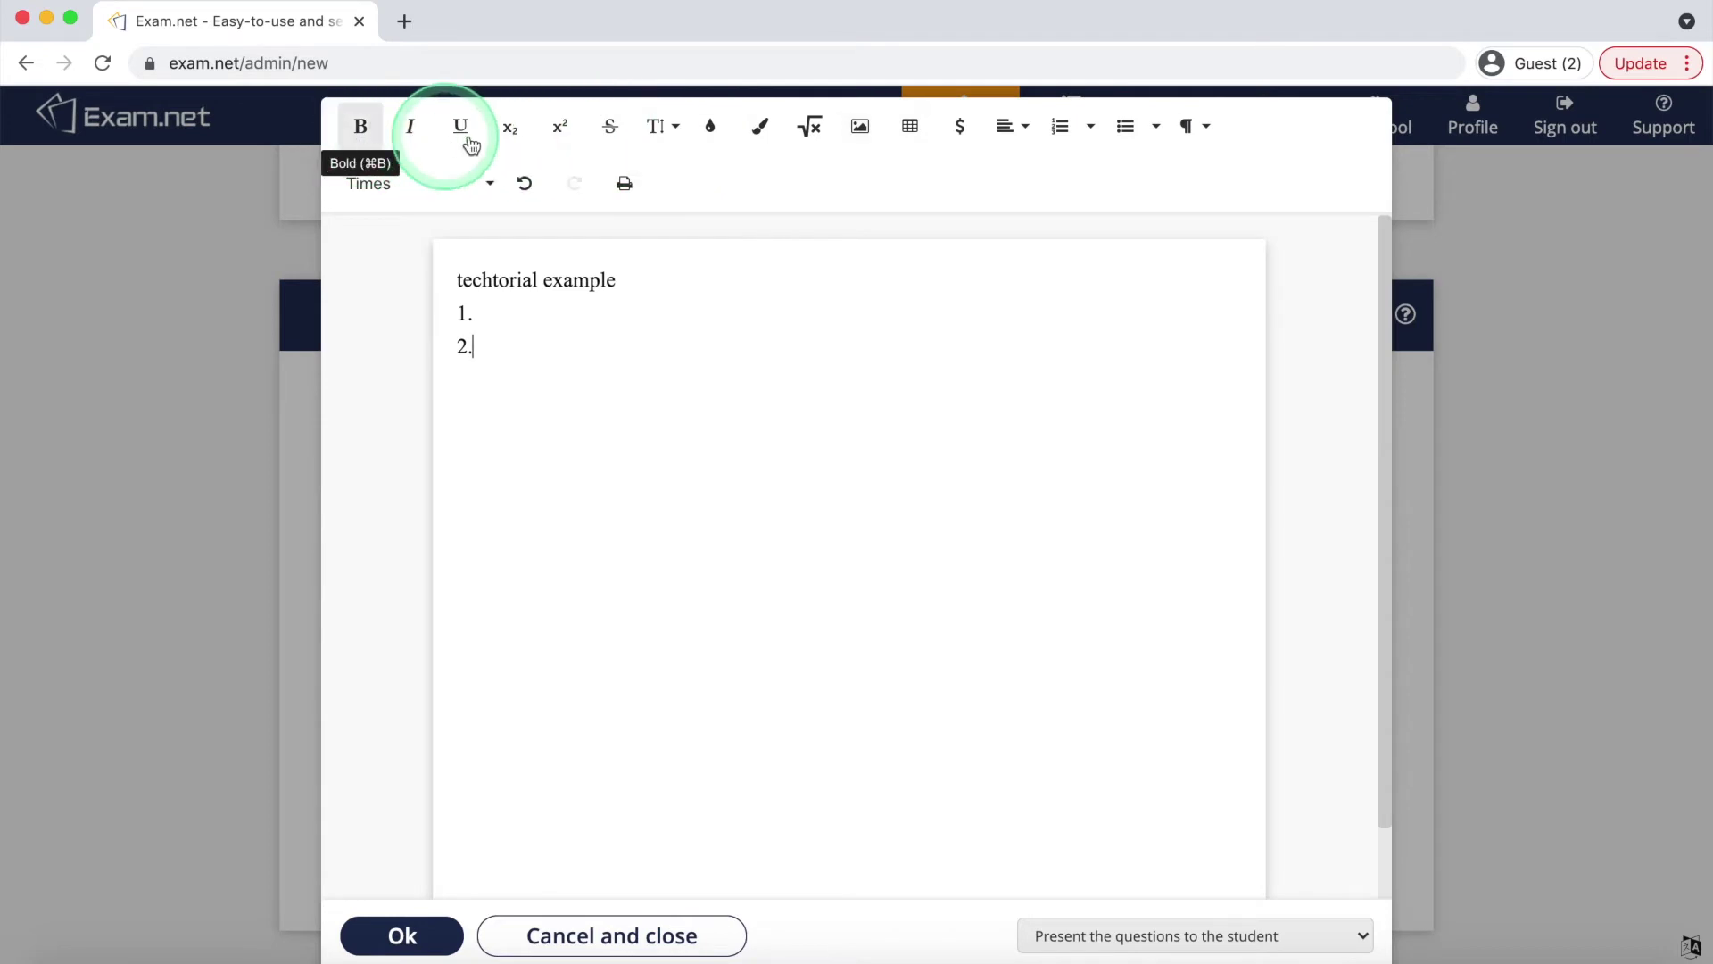
left_click(862, 128)
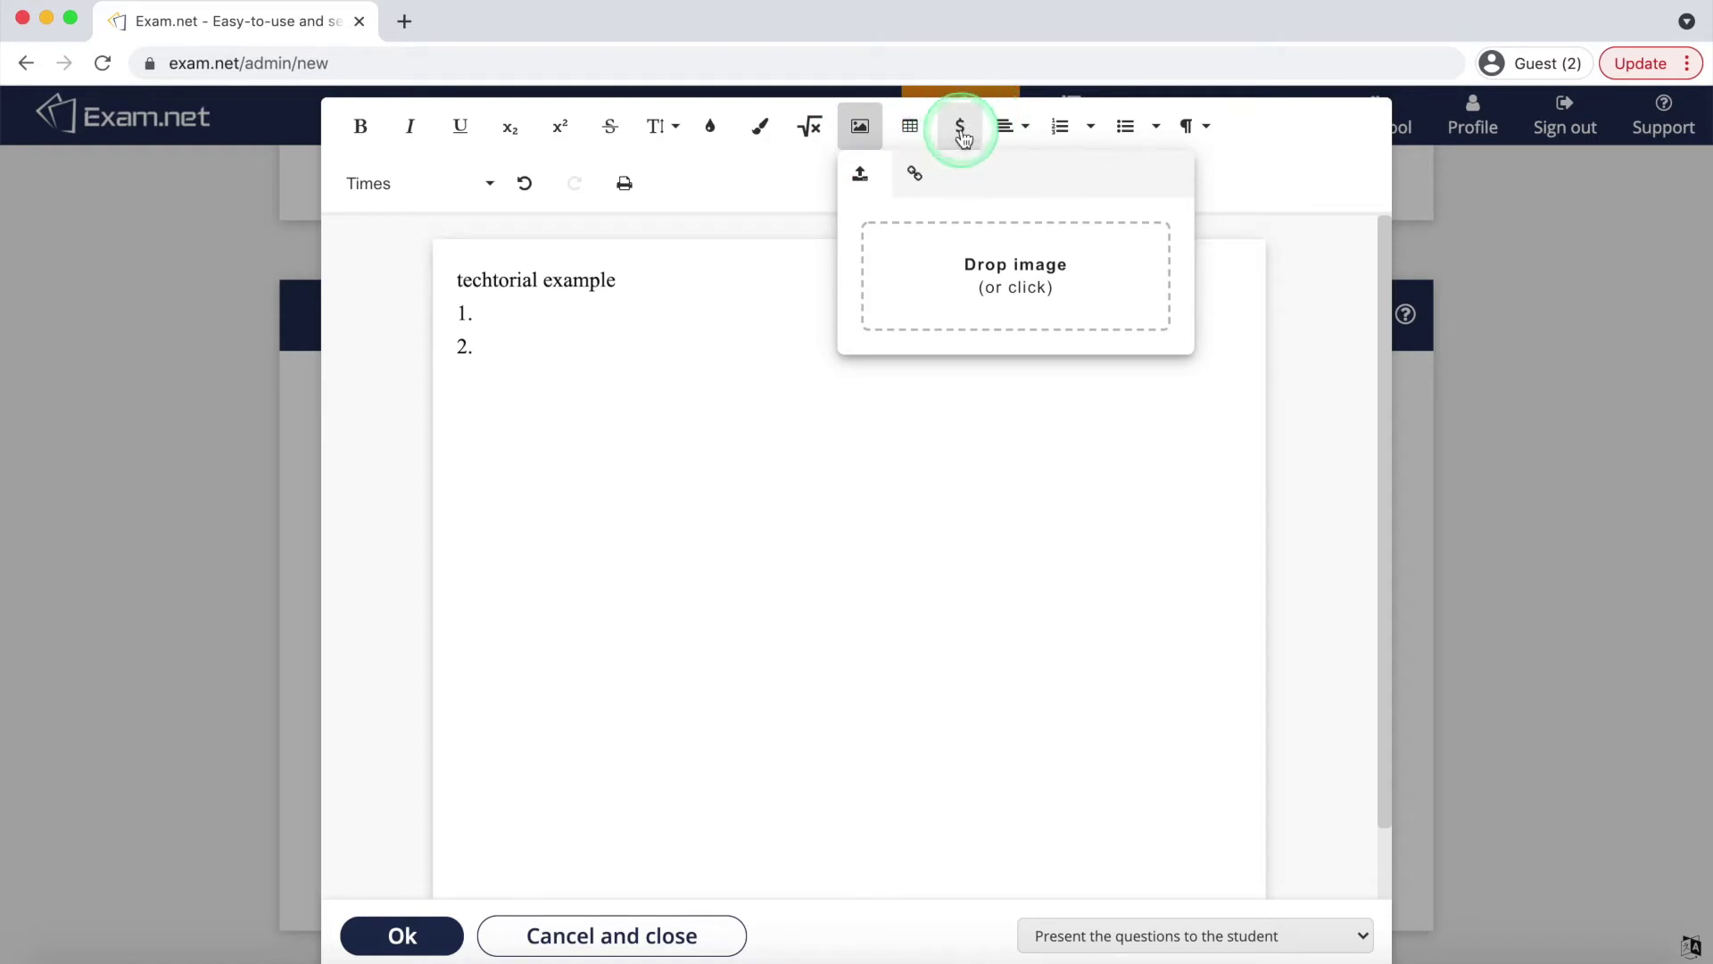
Browse special characters without inserting any, keeping 'Present the questions to the student'
left_click(962, 130)
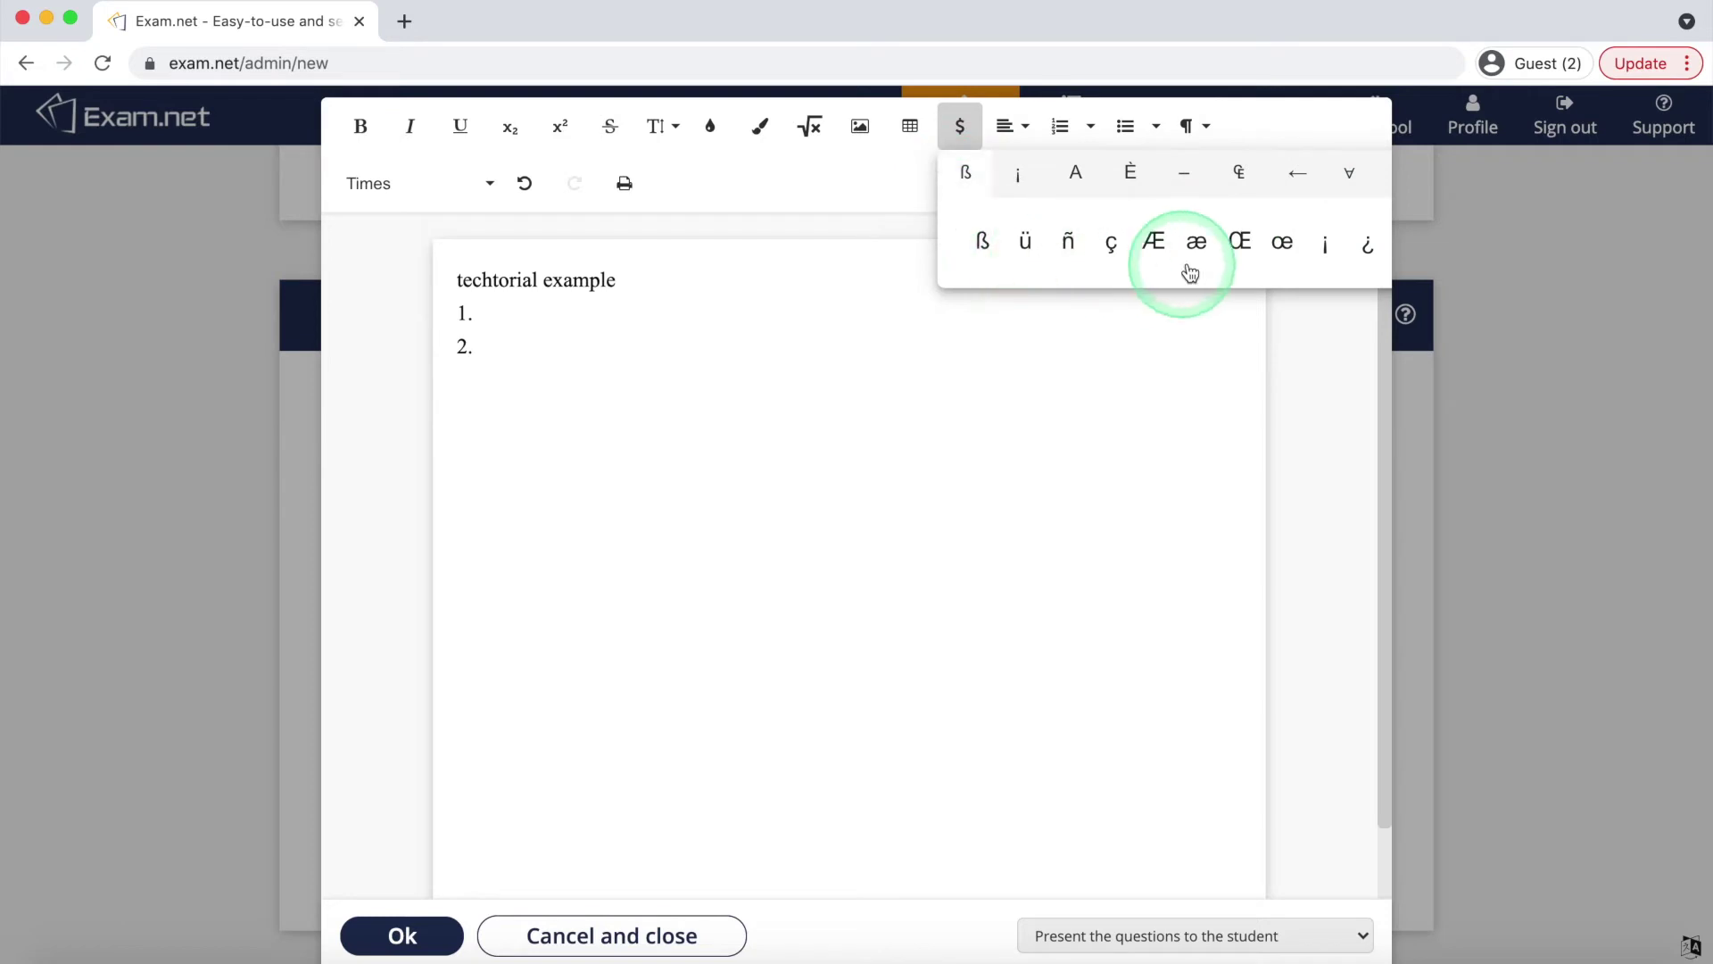
left_click(826, 528)
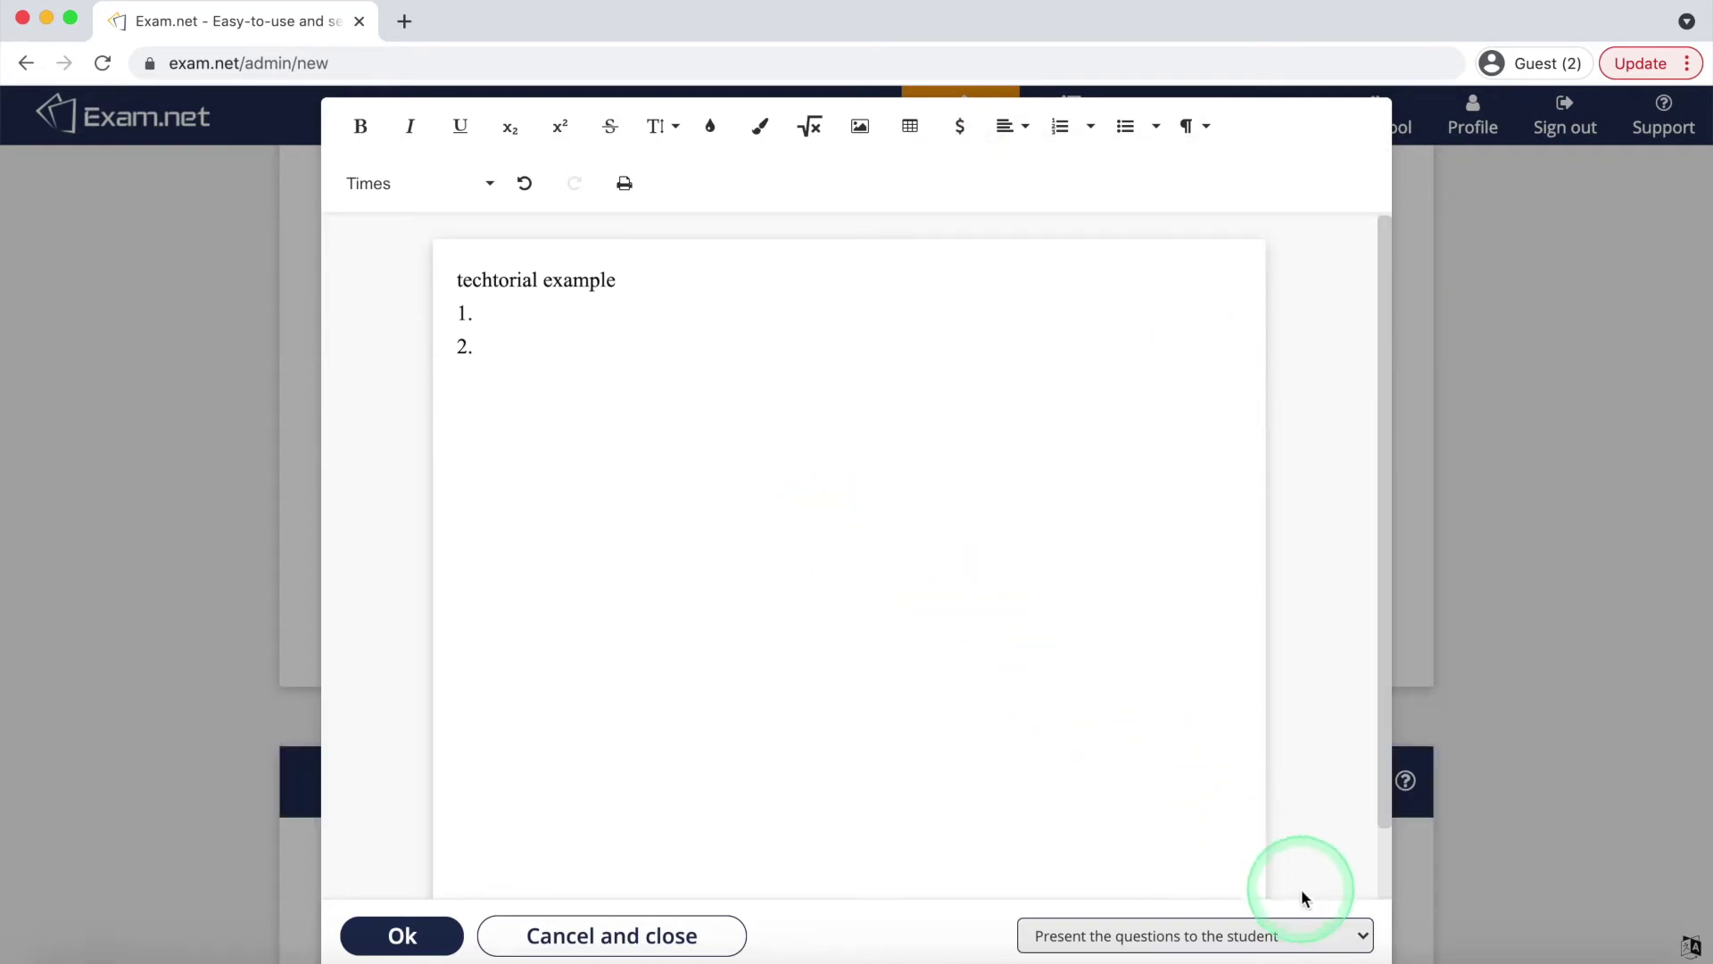
left_click(1359, 935)
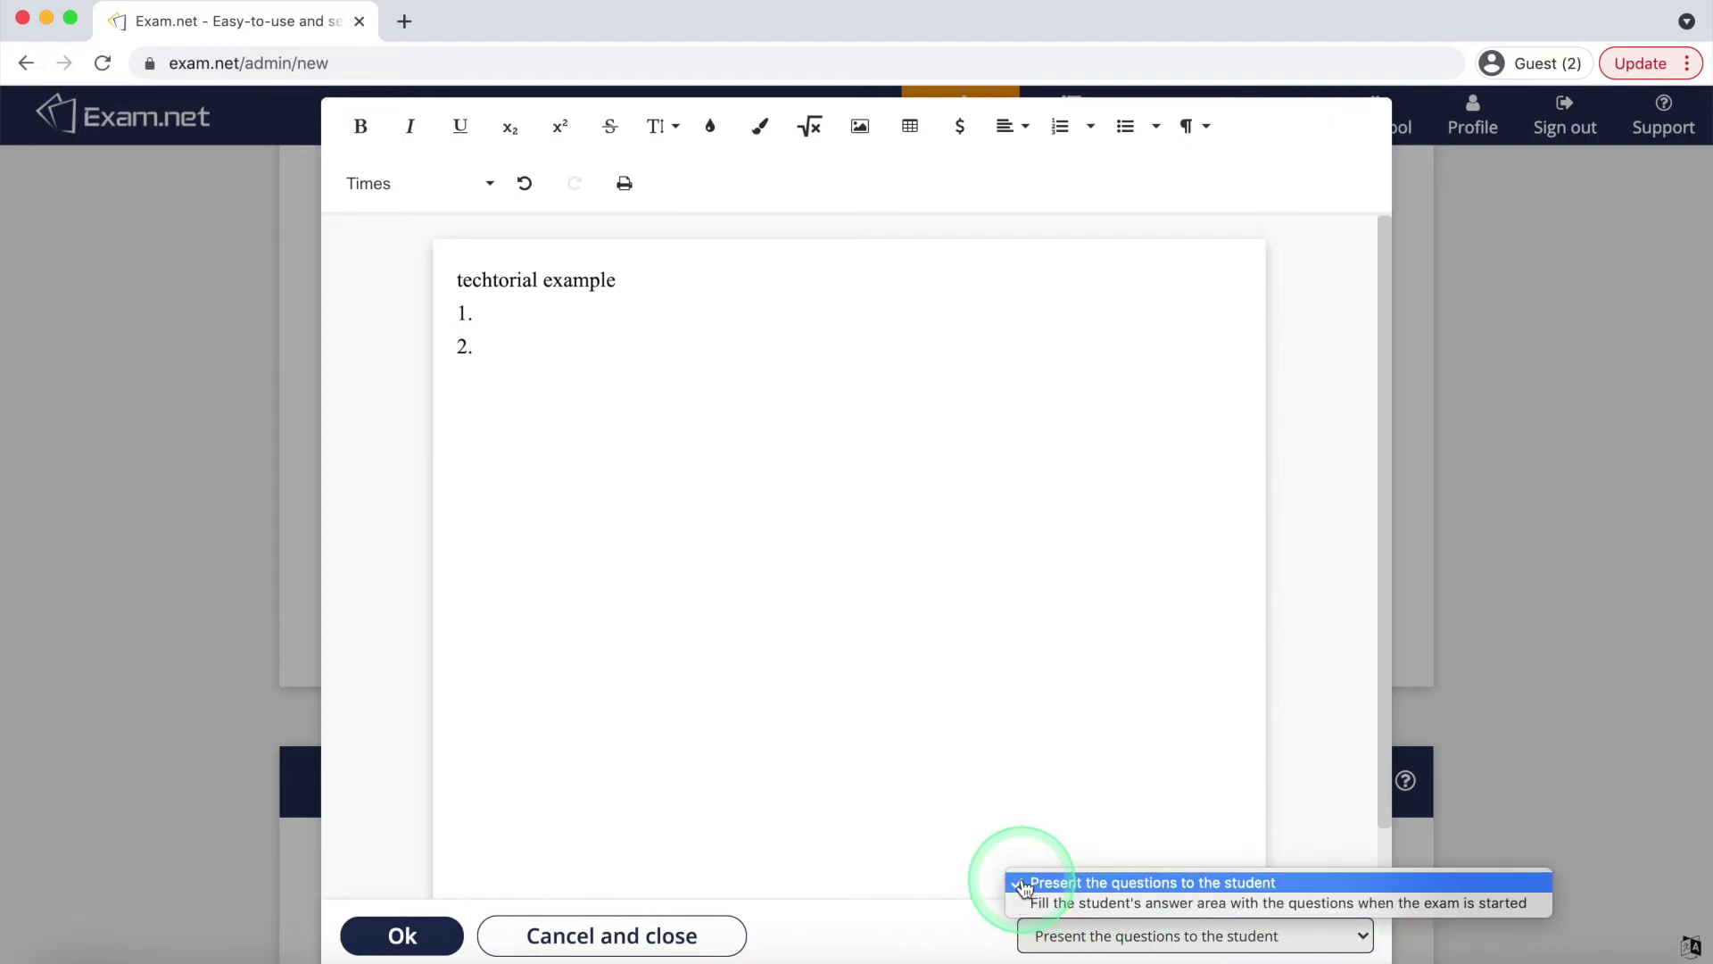
left_click(1023, 883)
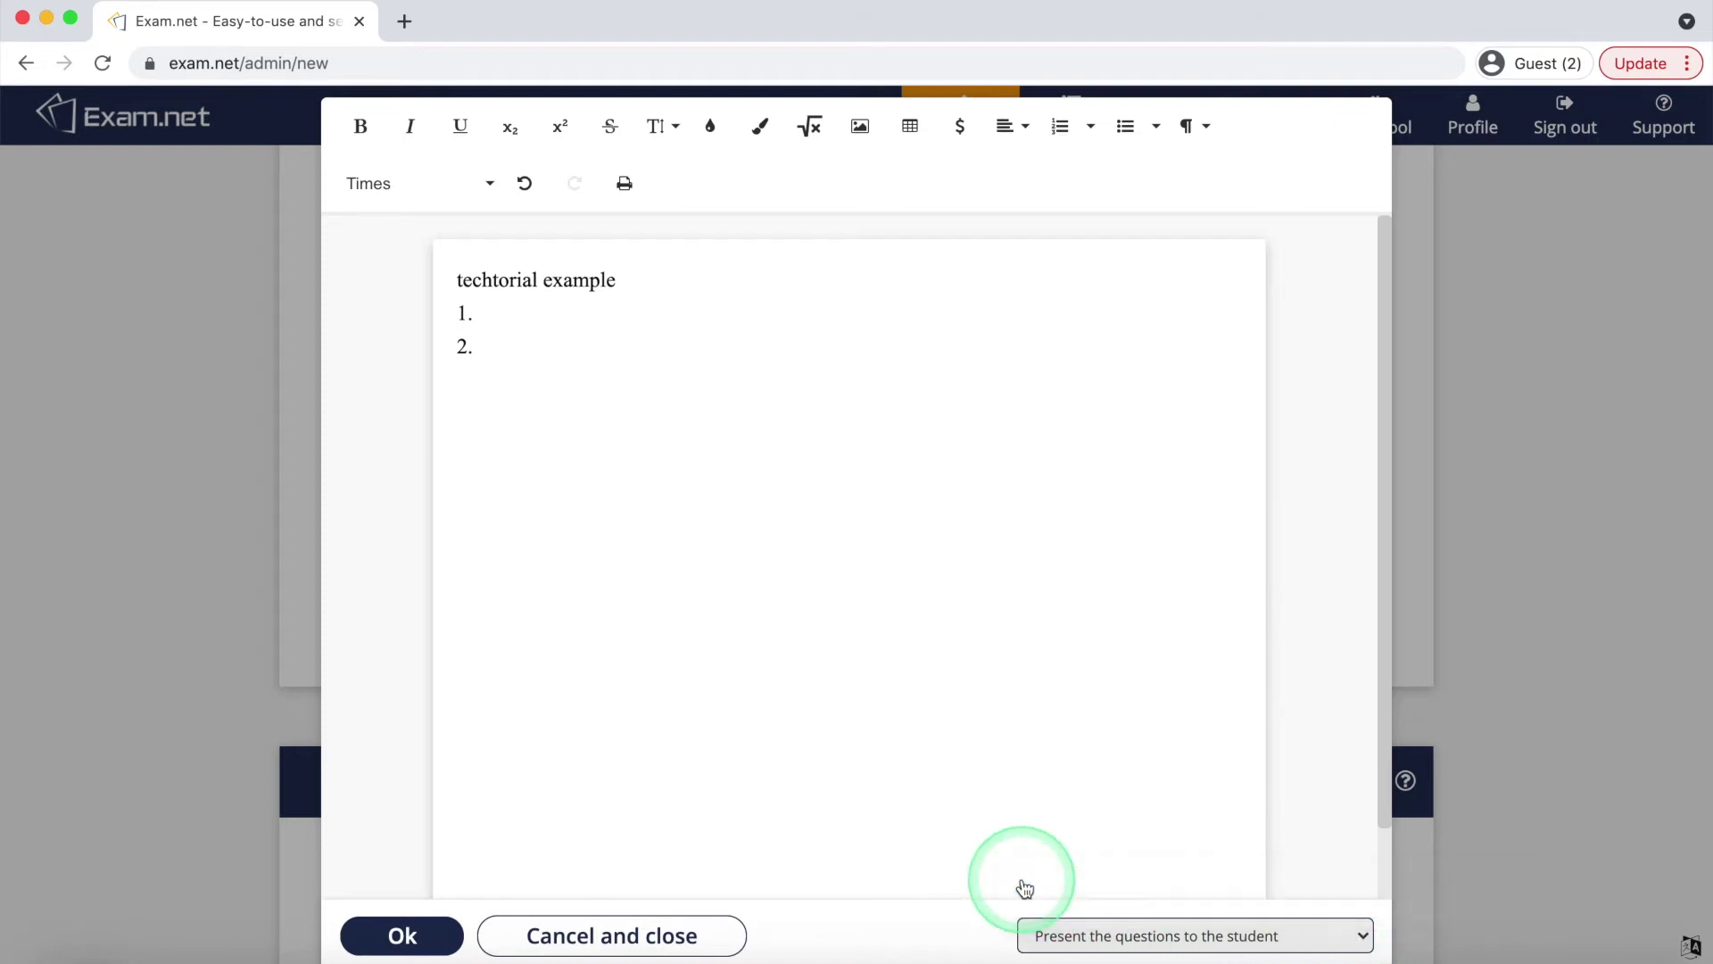
Save the questions and require students' first name, last name and email
left_click(420, 939)
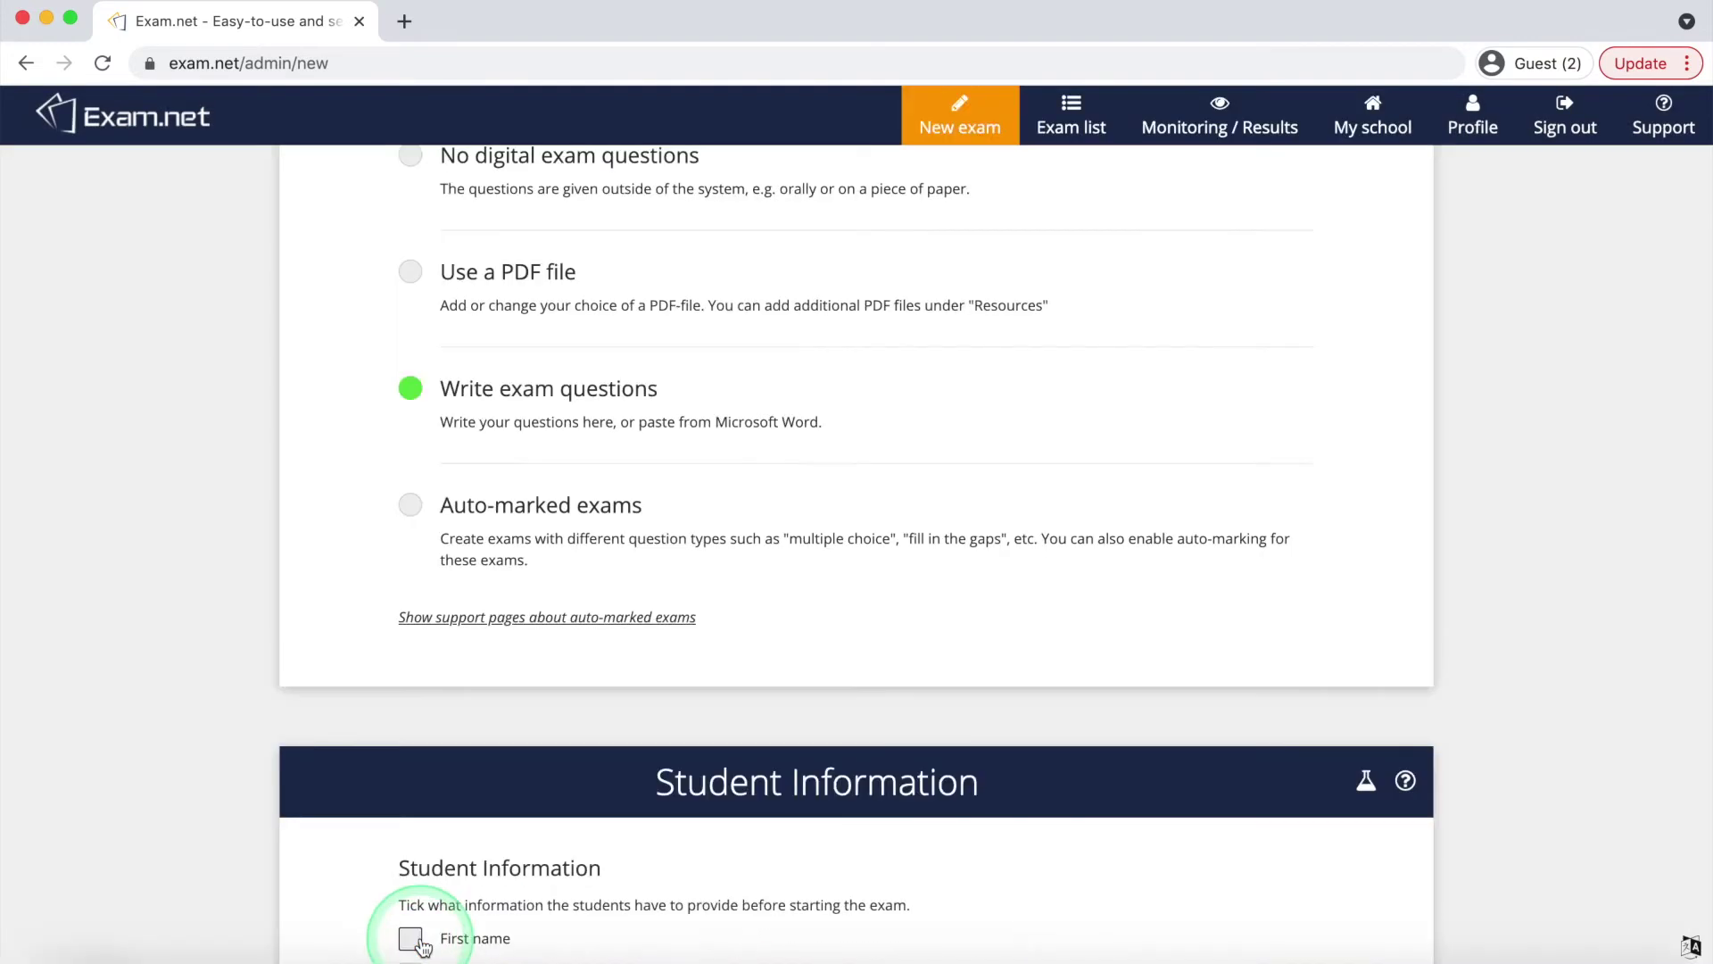
scroll(431, 932, "down", 7)
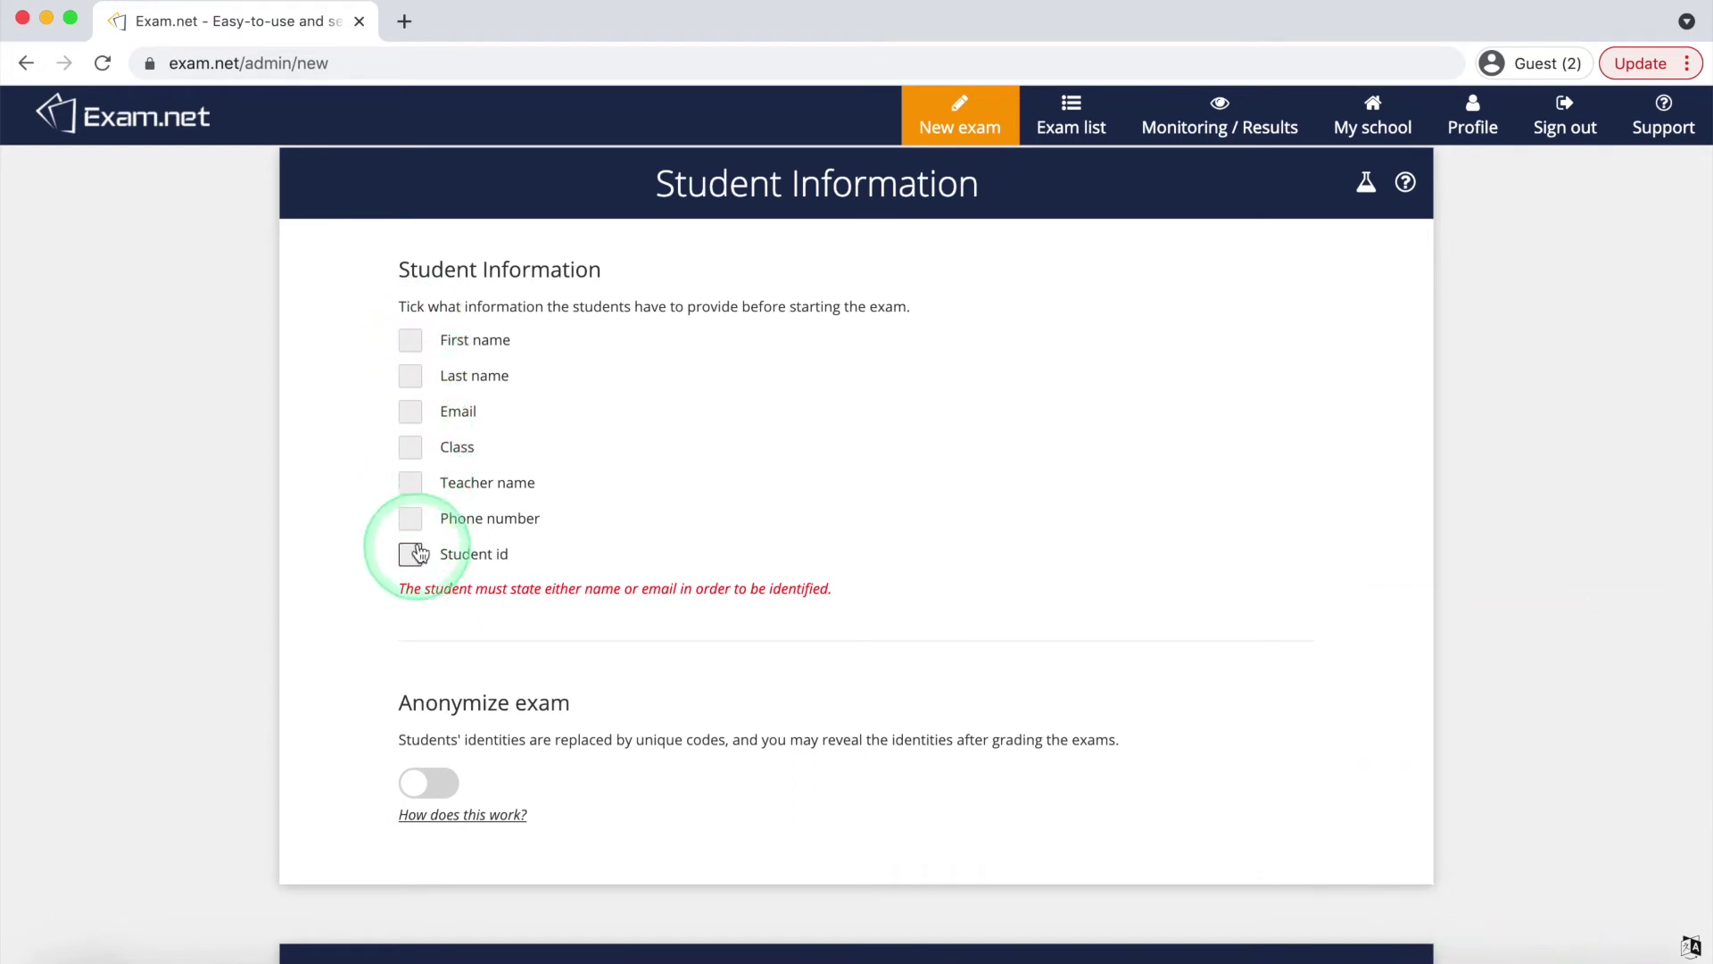
left_click(413, 348)
left_click(411, 379)
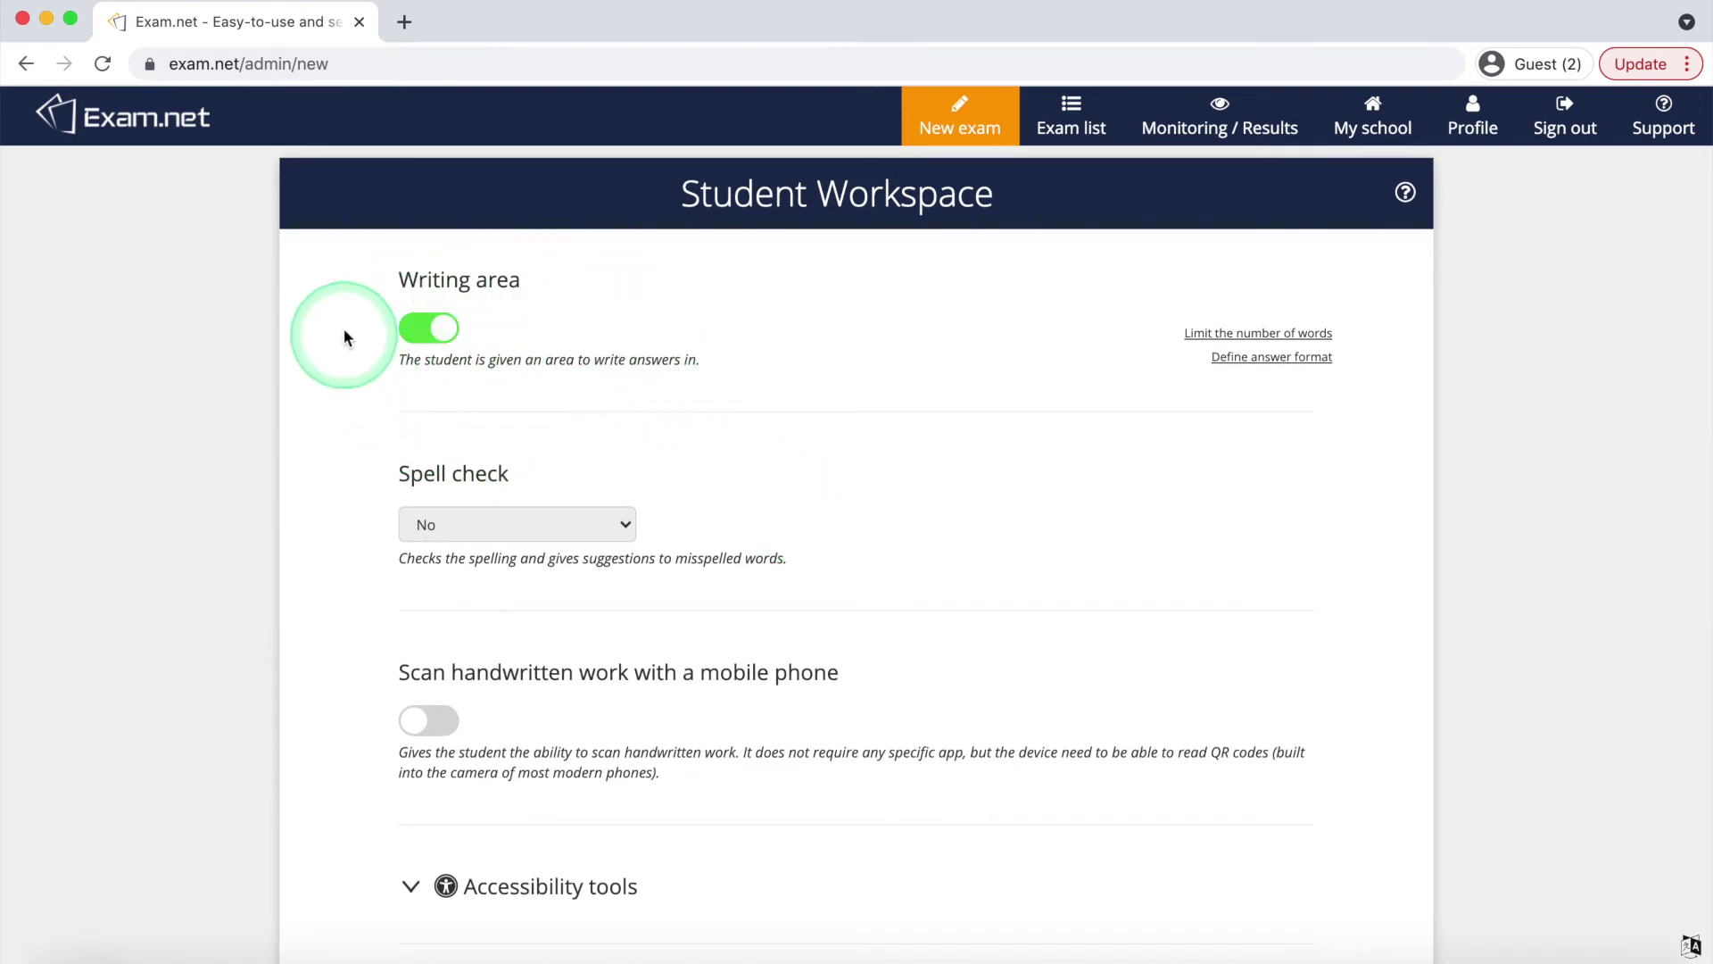
Keep the writing area on and spell check off, and enable scanning handwritten work by phone
left_click(448, 337)
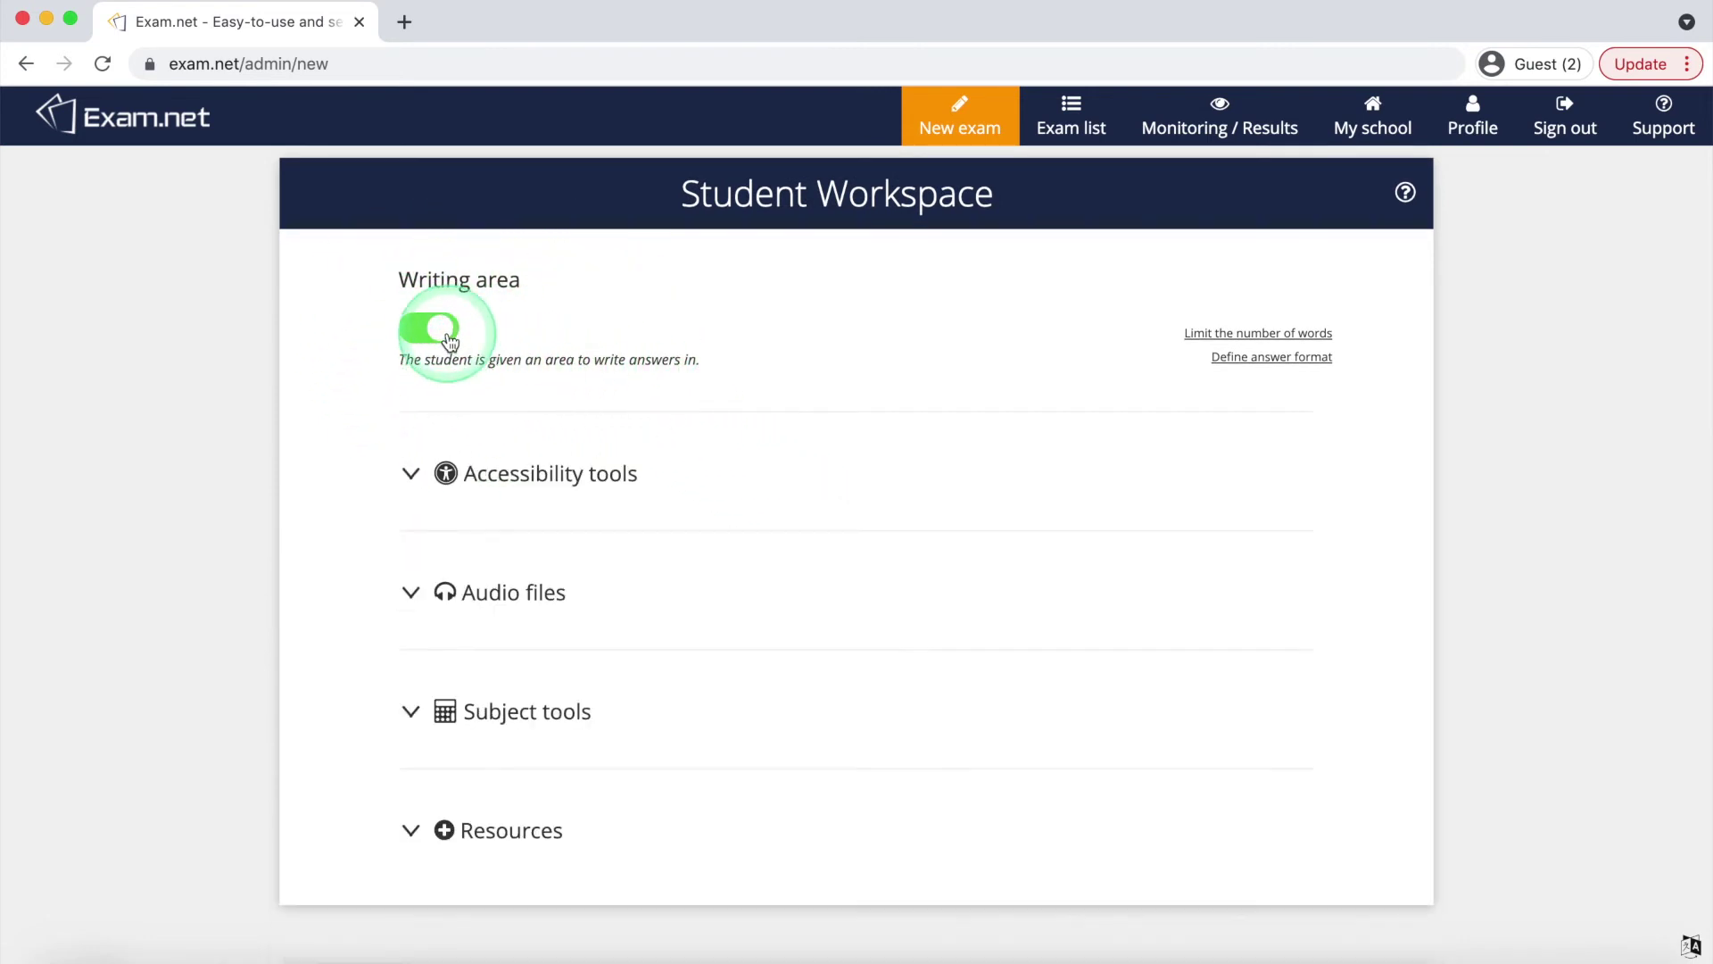
left_click(423, 334)
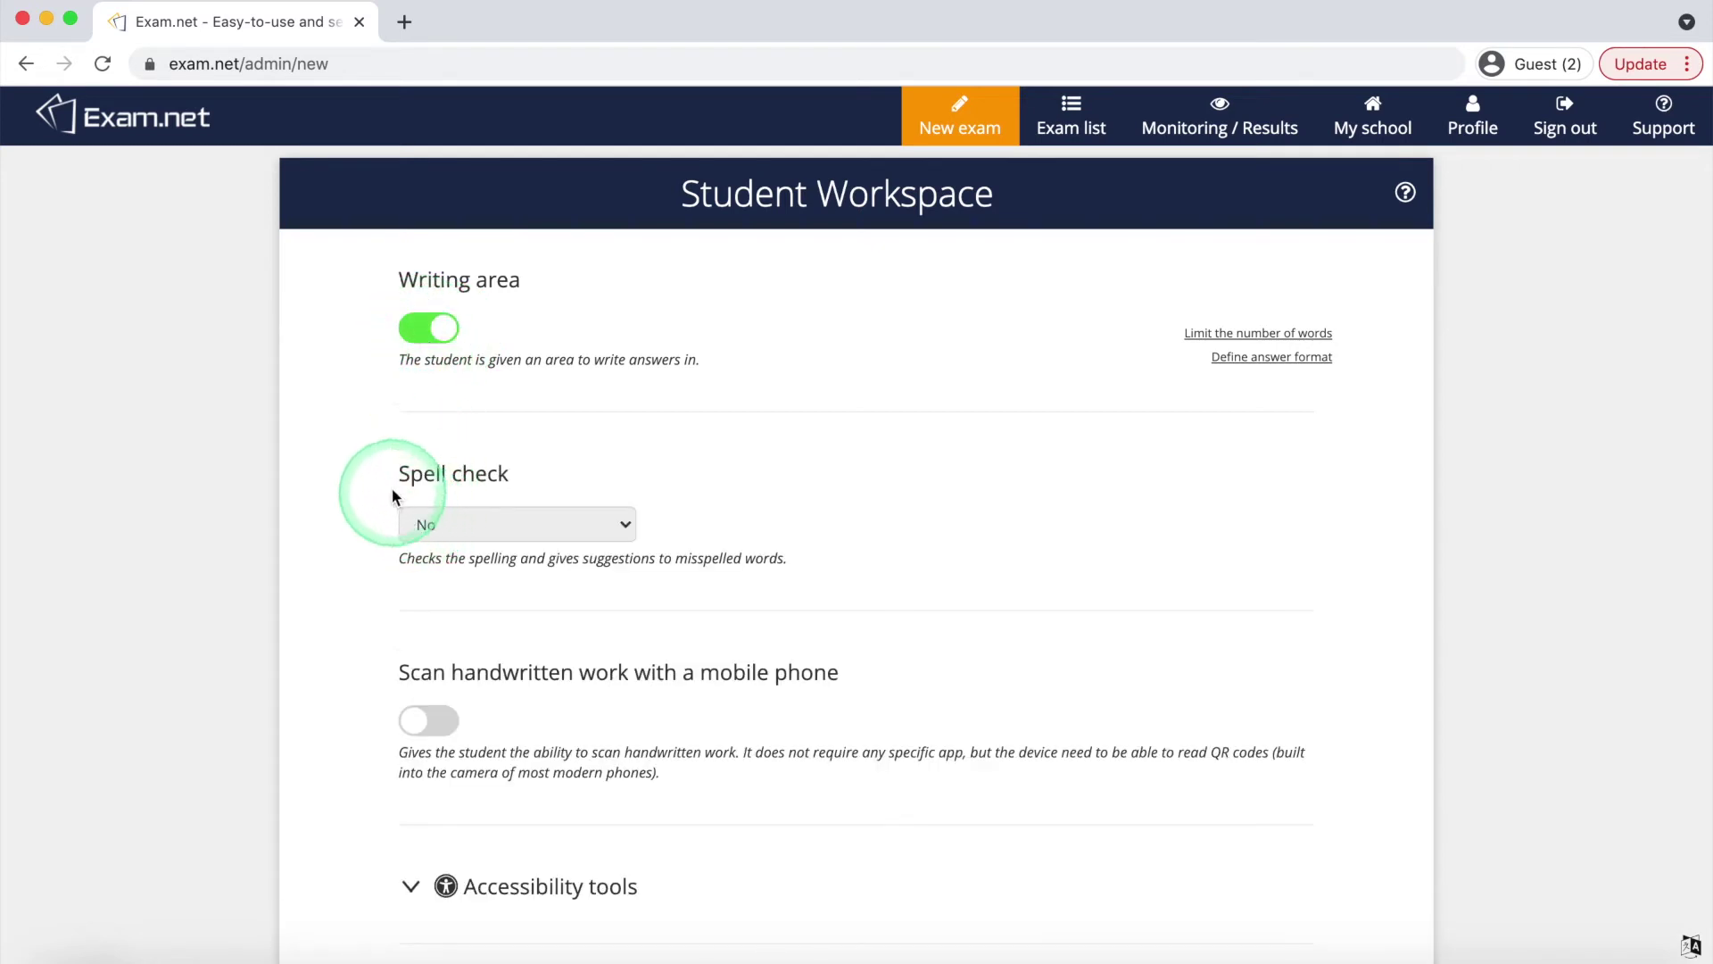
left_click(620, 527)
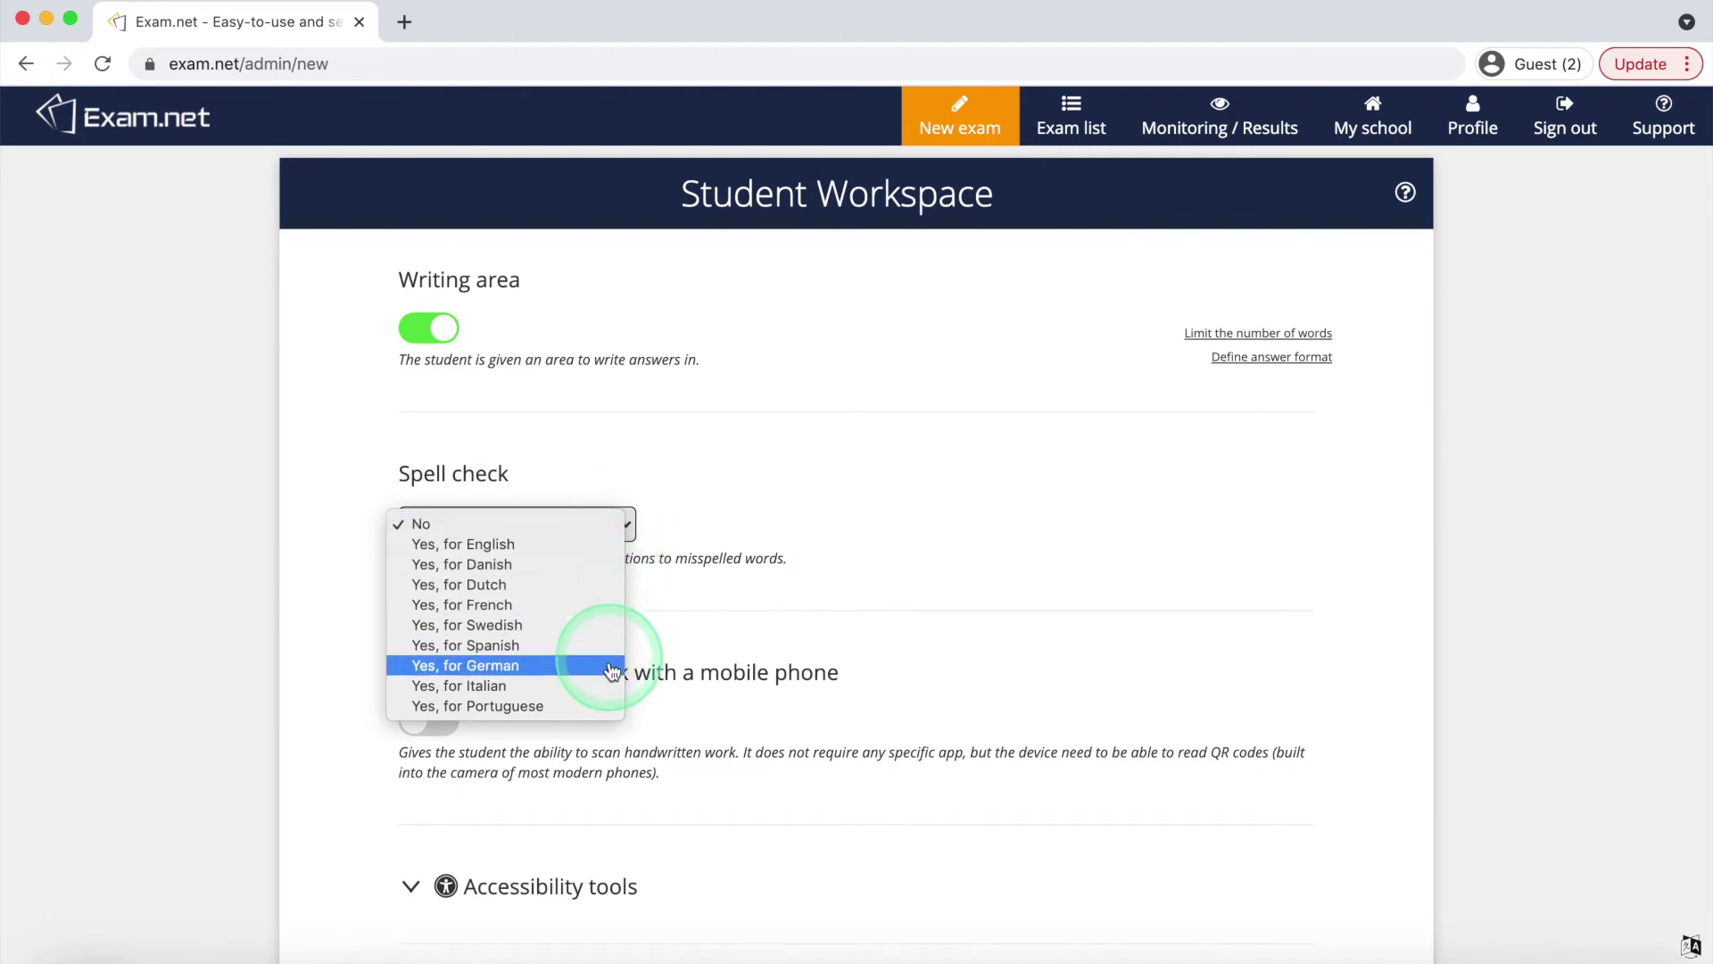
left_click(629, 527)
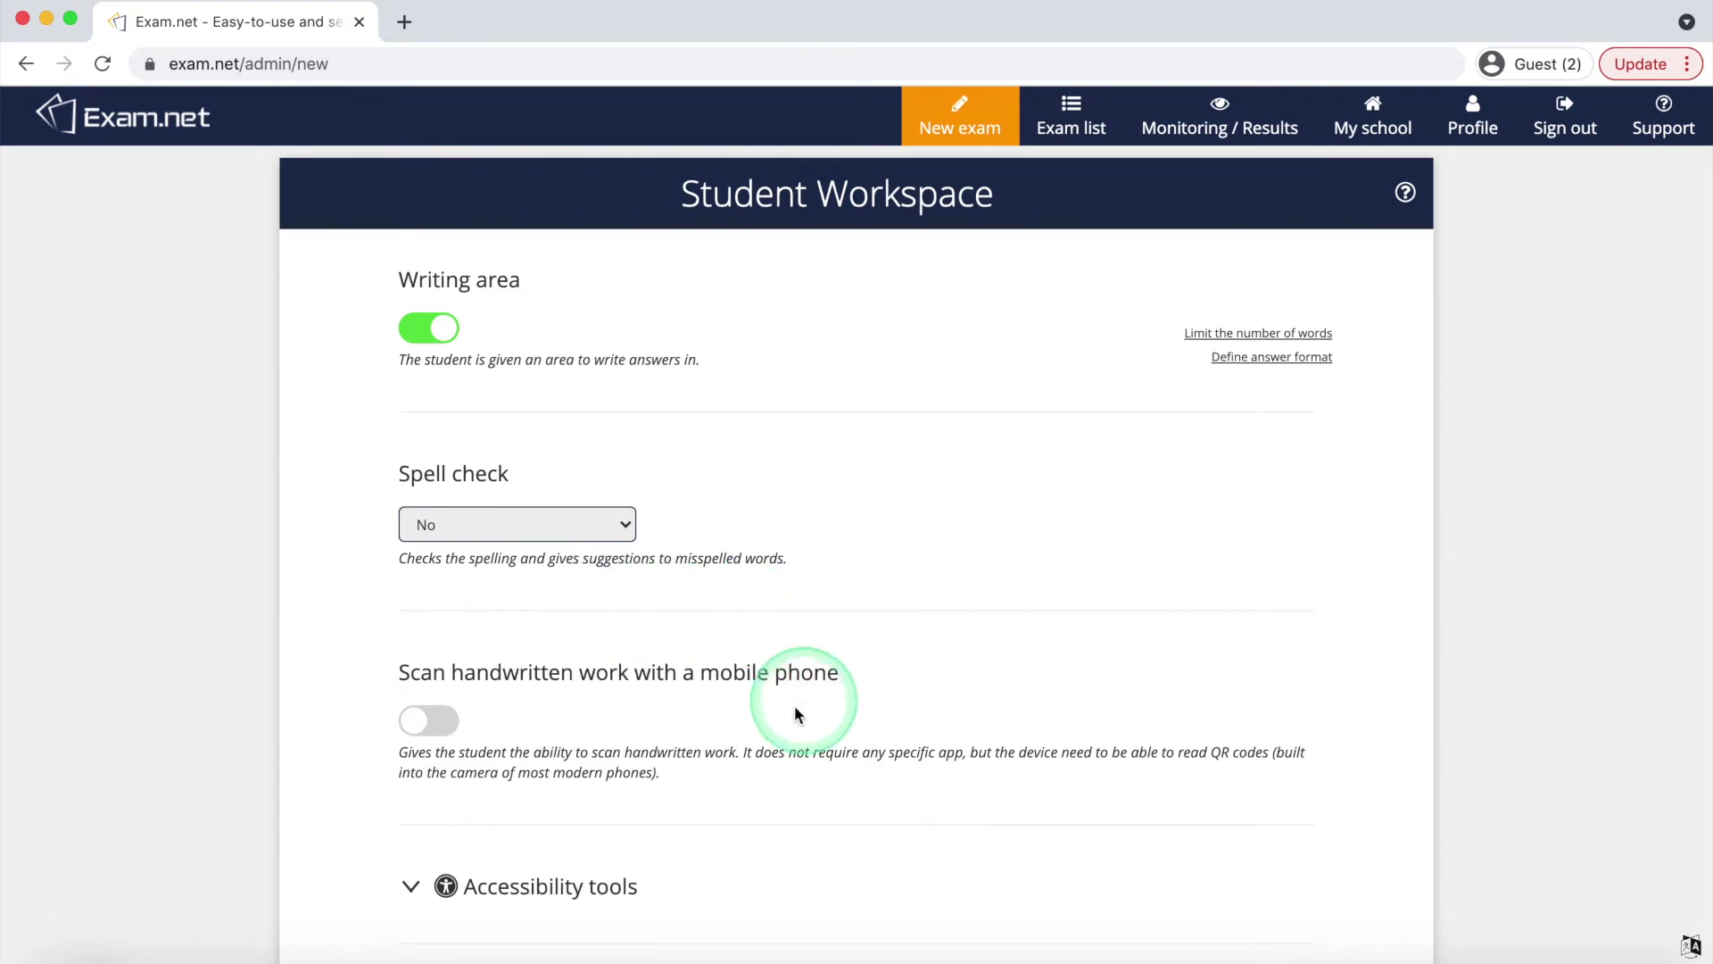
left_click(422, 731)
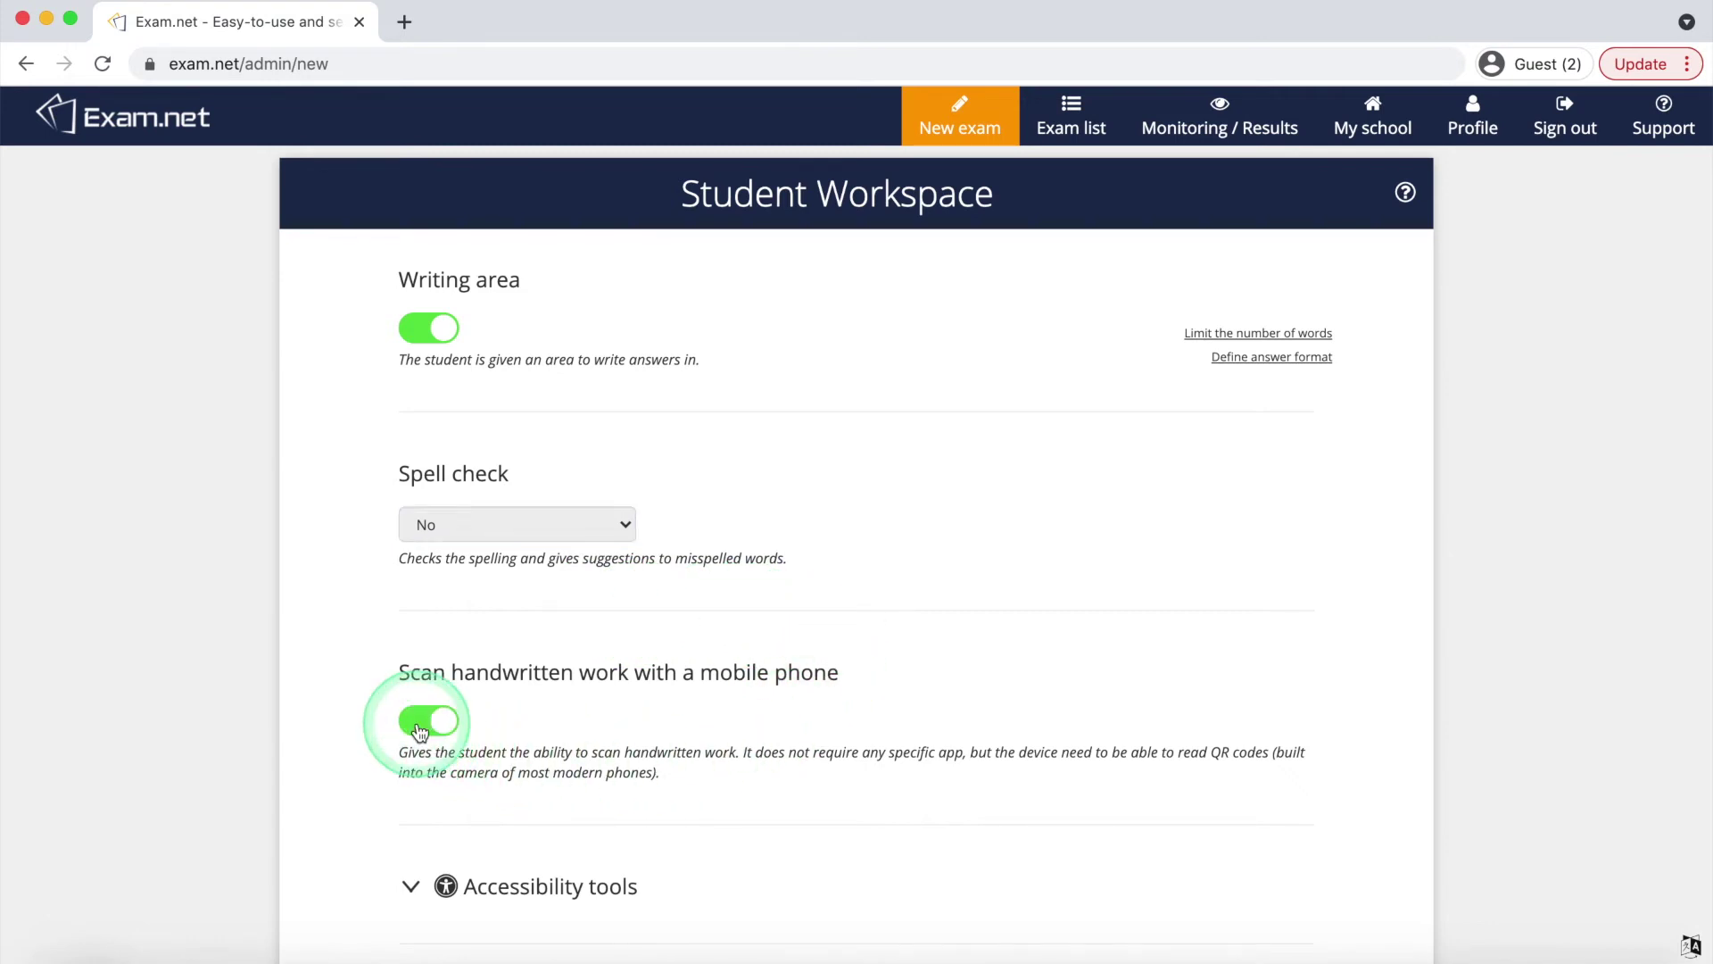
Expand and collapse the accessibility, audio file, subject tool and resources sections without changes
scroll(485, 580, "down", 6)
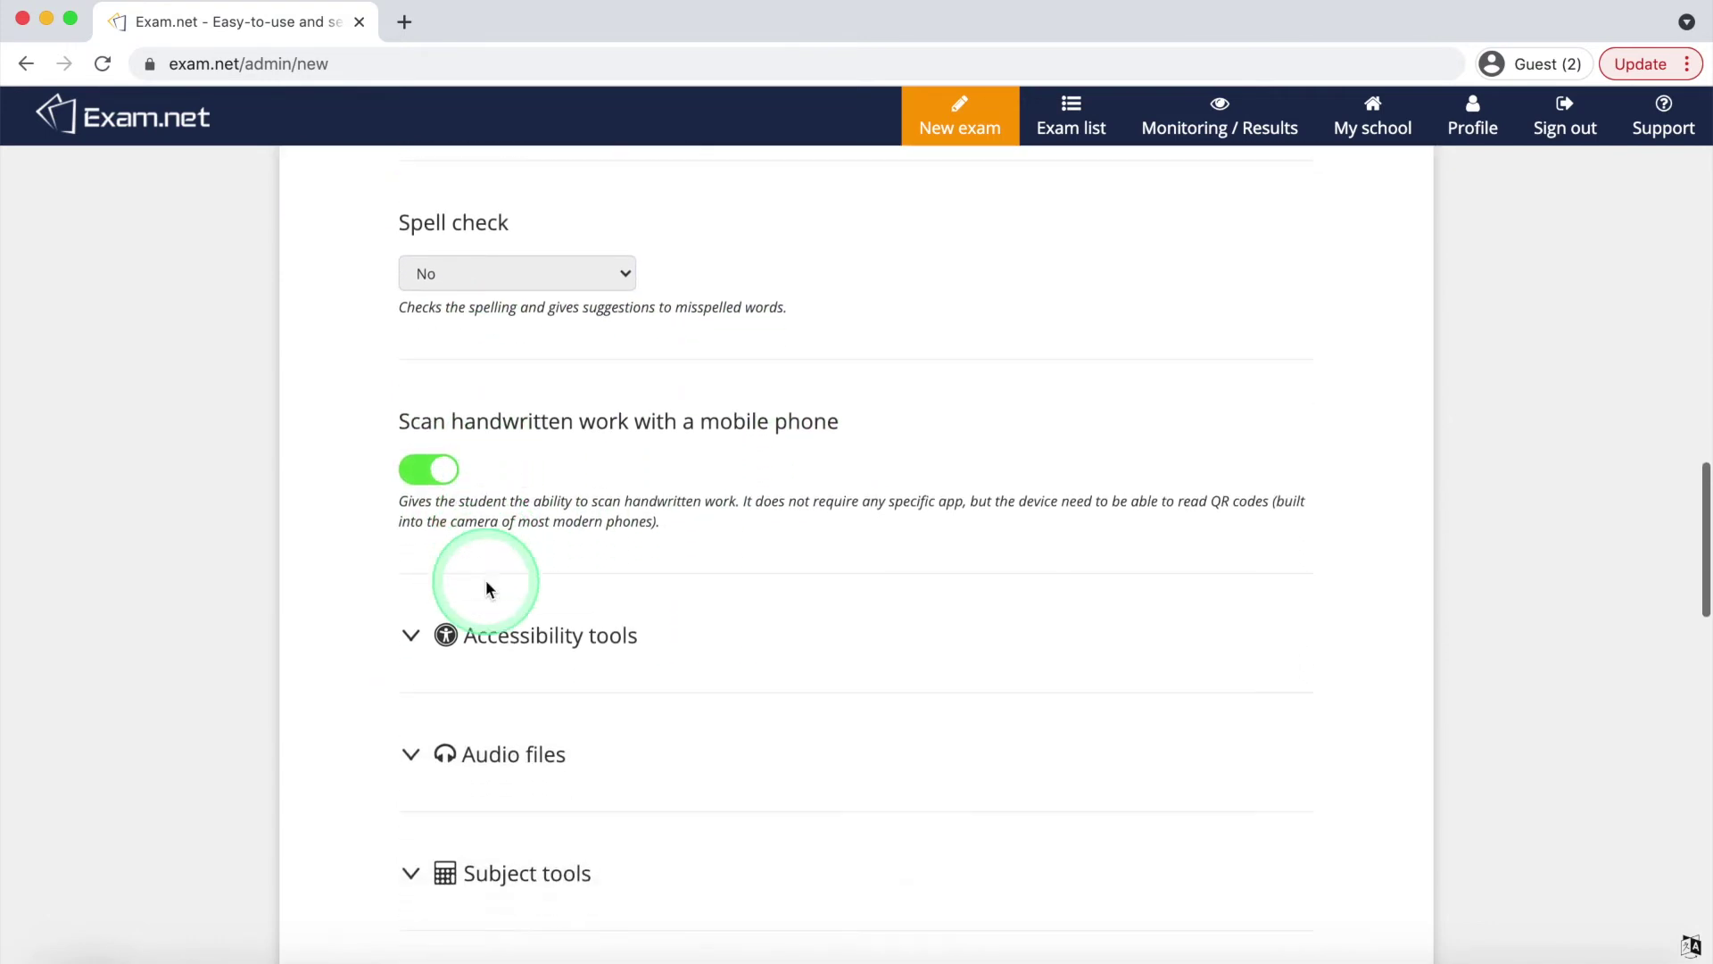
scroll(489, 590, "down", 2)
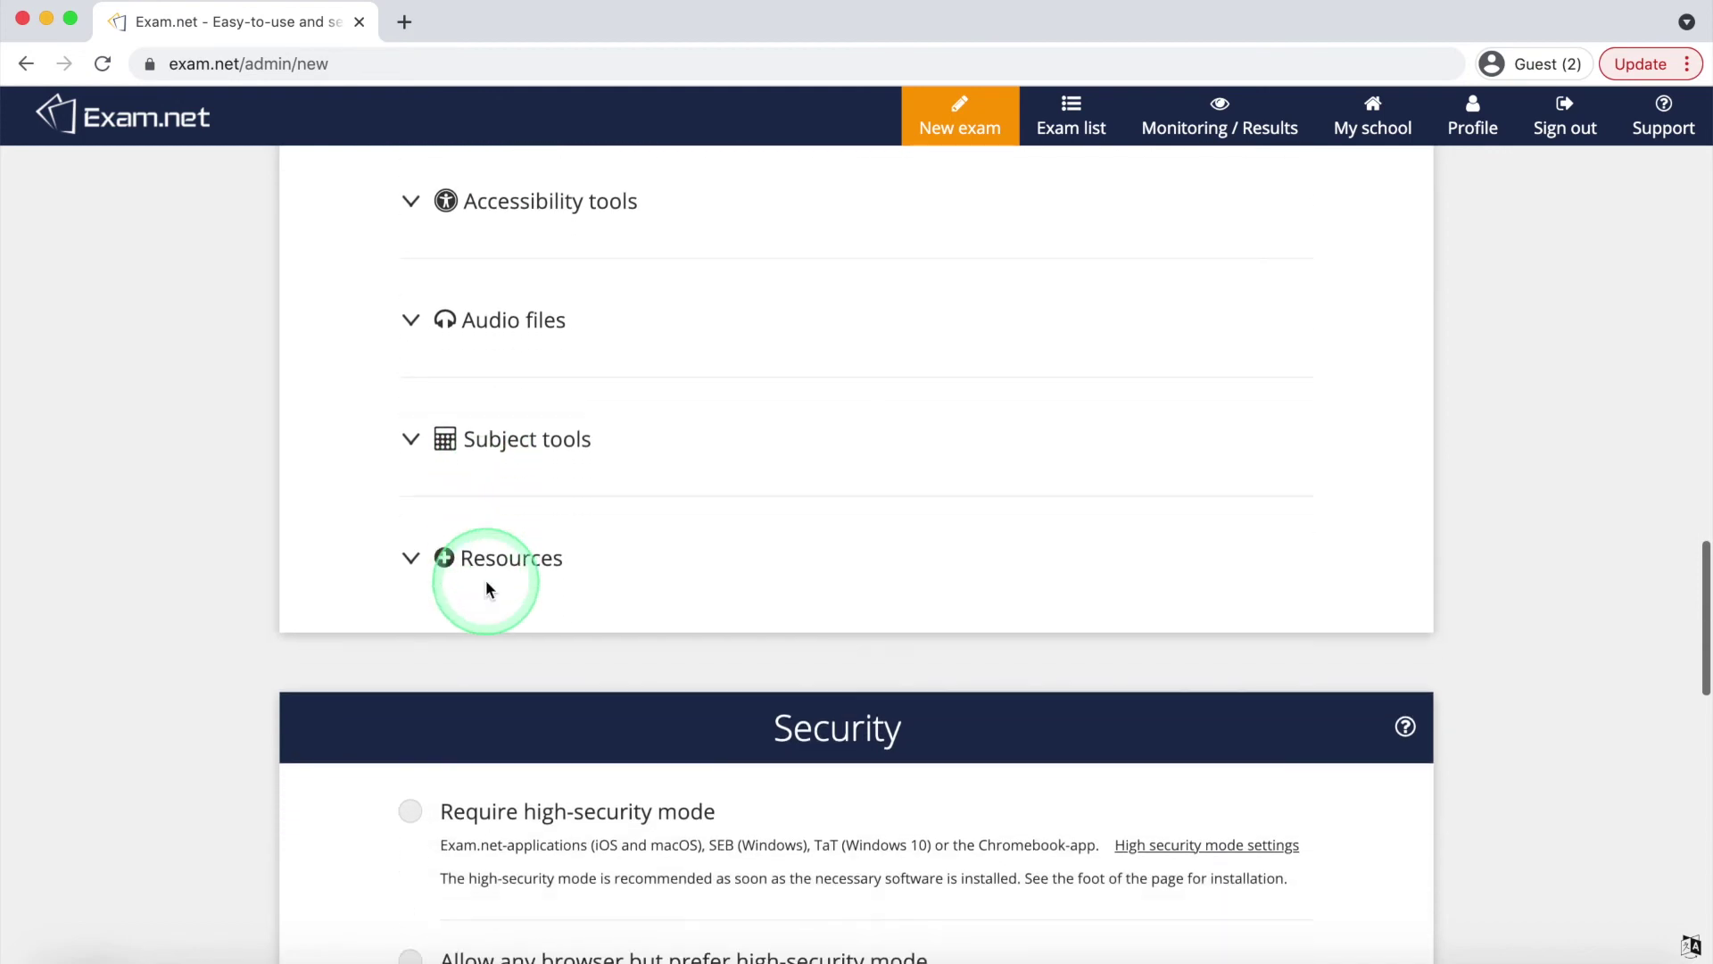
left_click(418, 219)
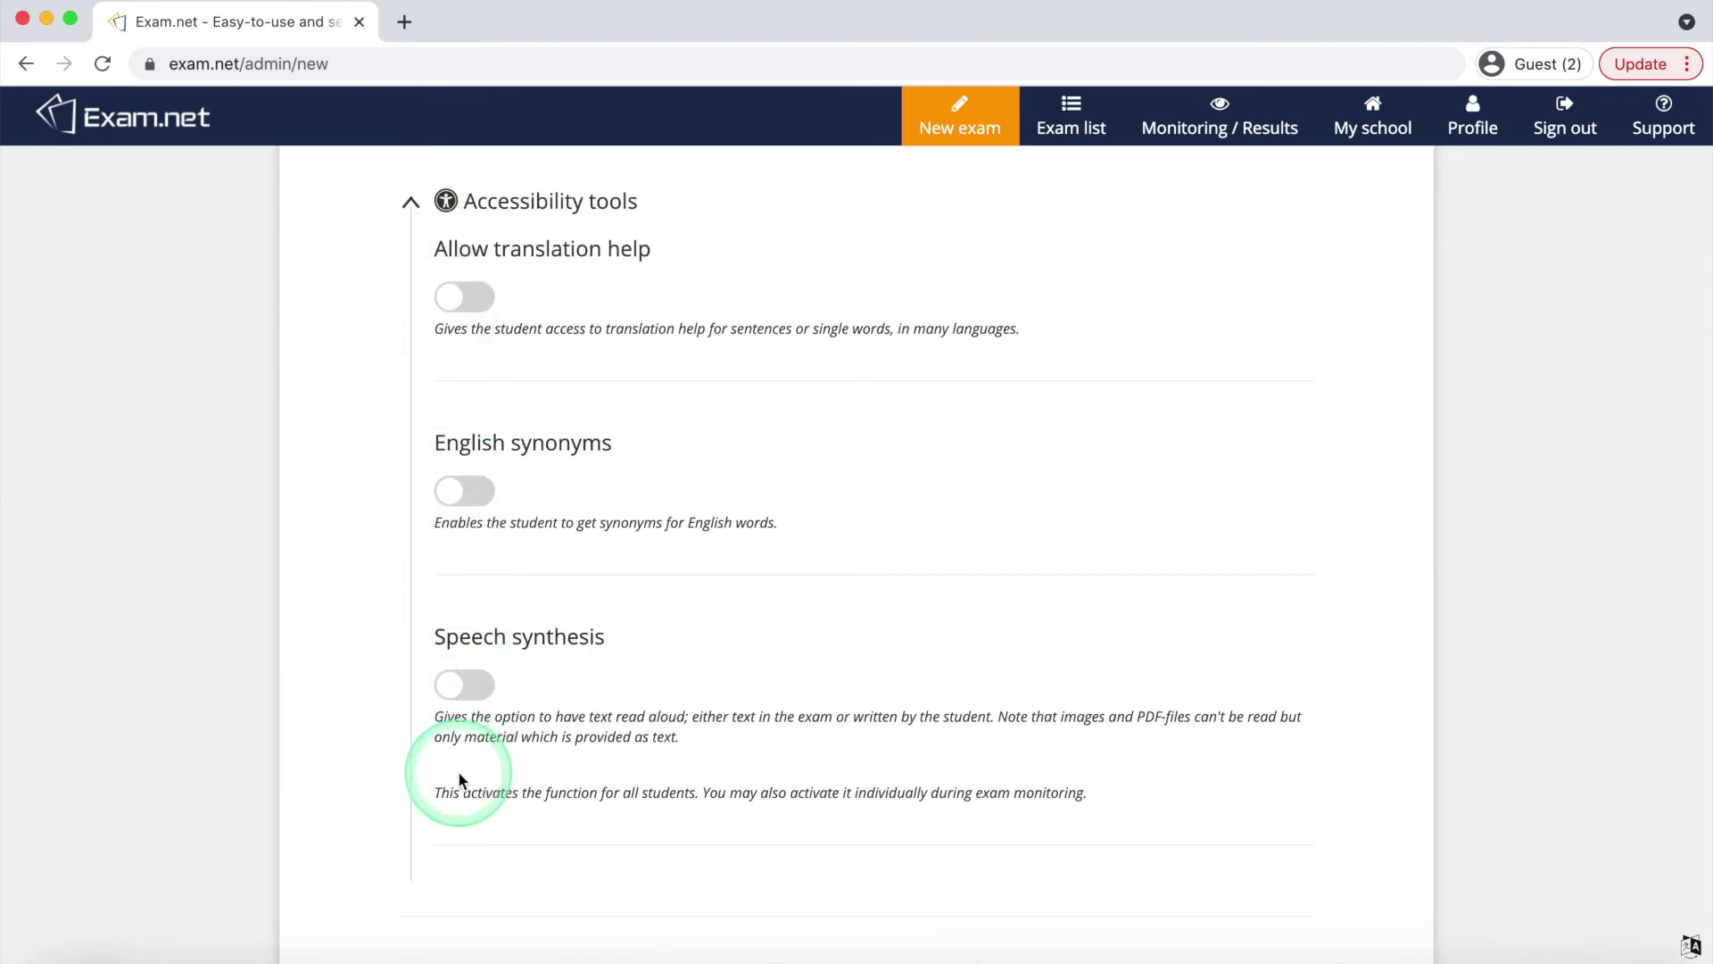
left_click(414, 205)
scroll(419, 214, "down", 2)
left_click(420, 214)
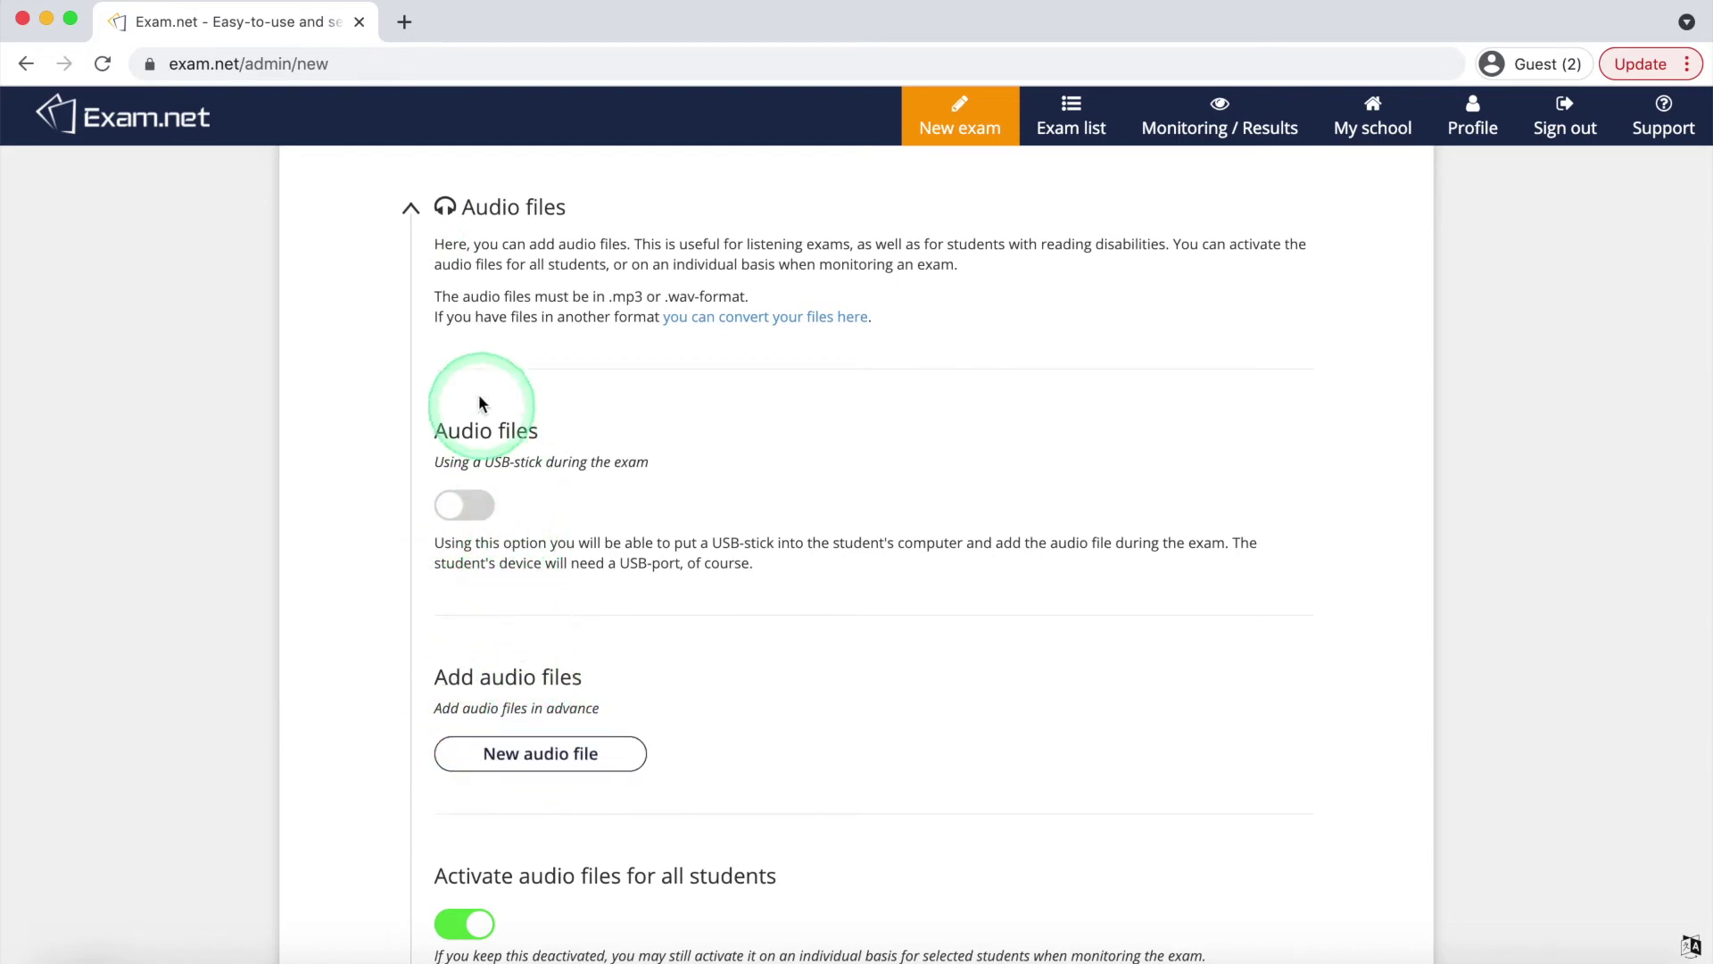
left_click(413, 213)
scroll(418, 223, "down", 2)
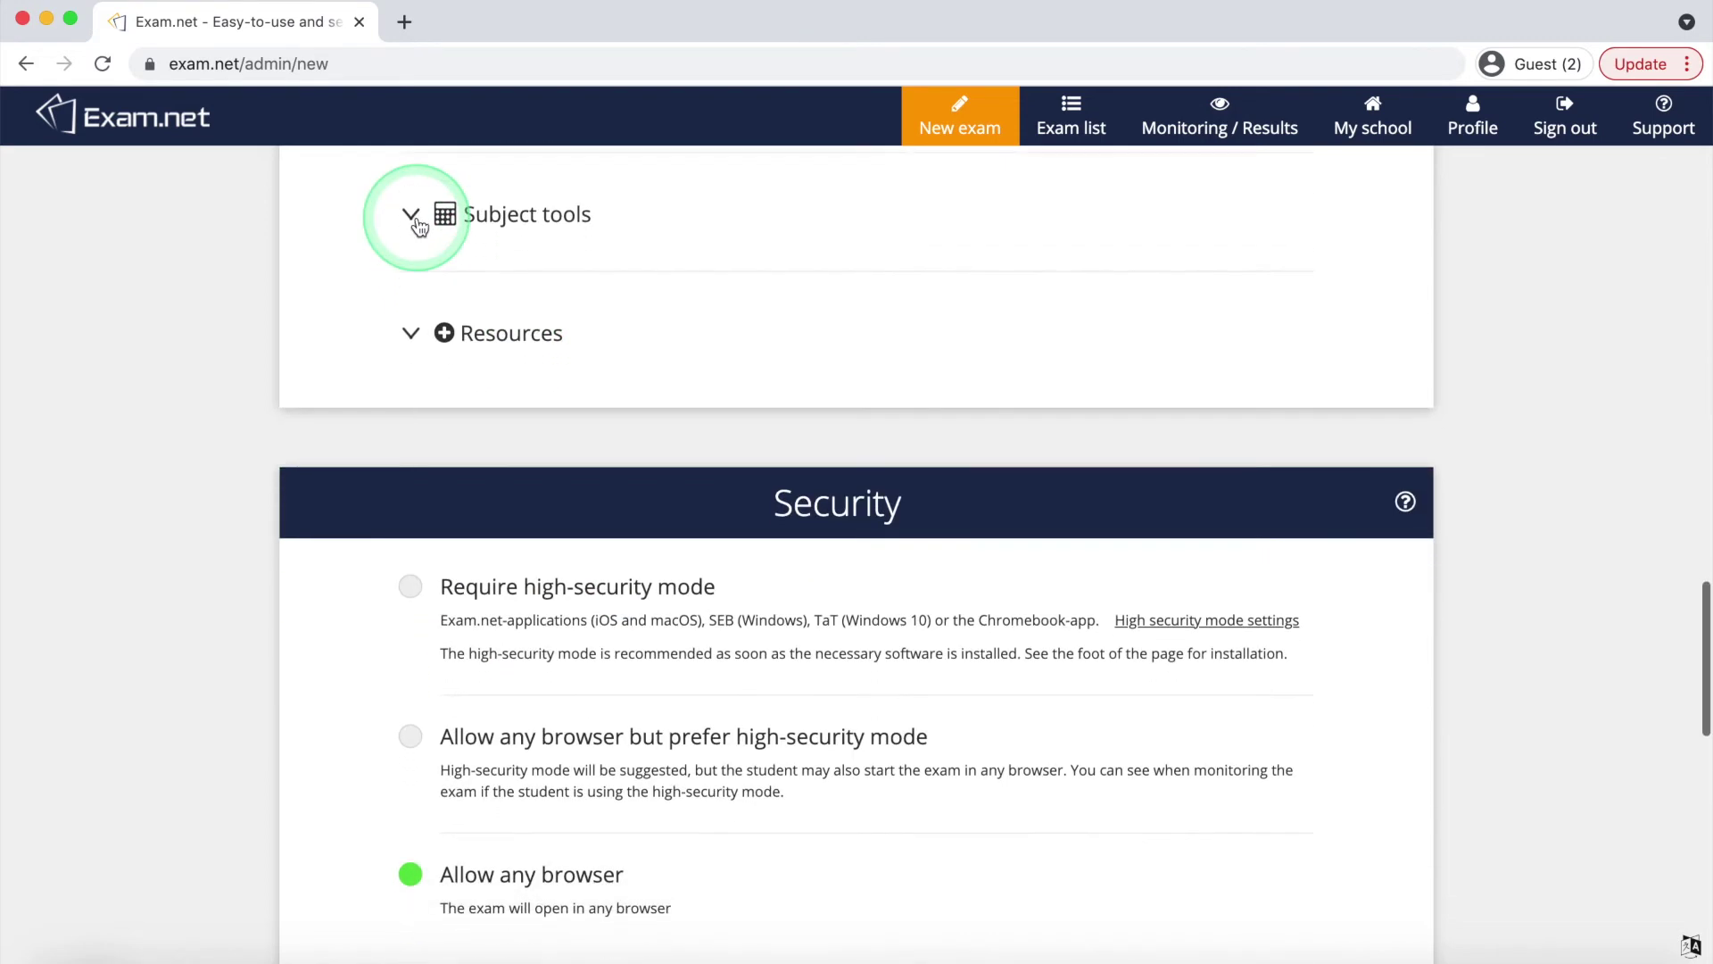
left_click(412, 216)
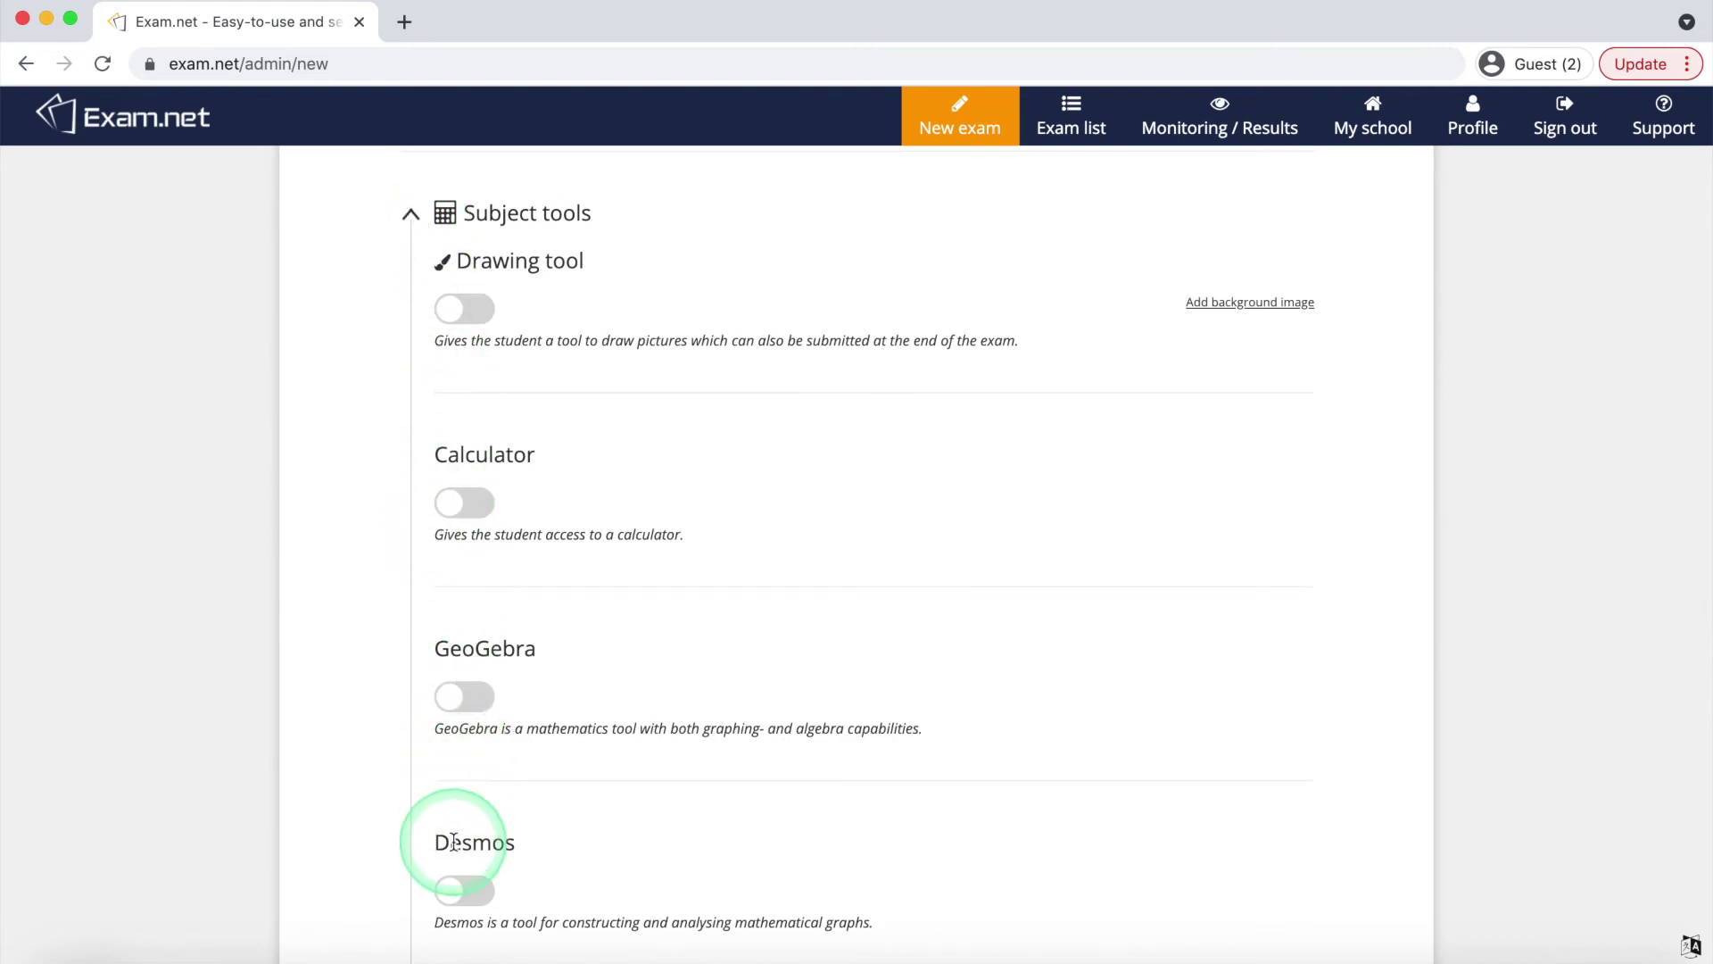
left_click(415, 215)
scroll(420, 222, "down", 2)
left_click(416, 221)
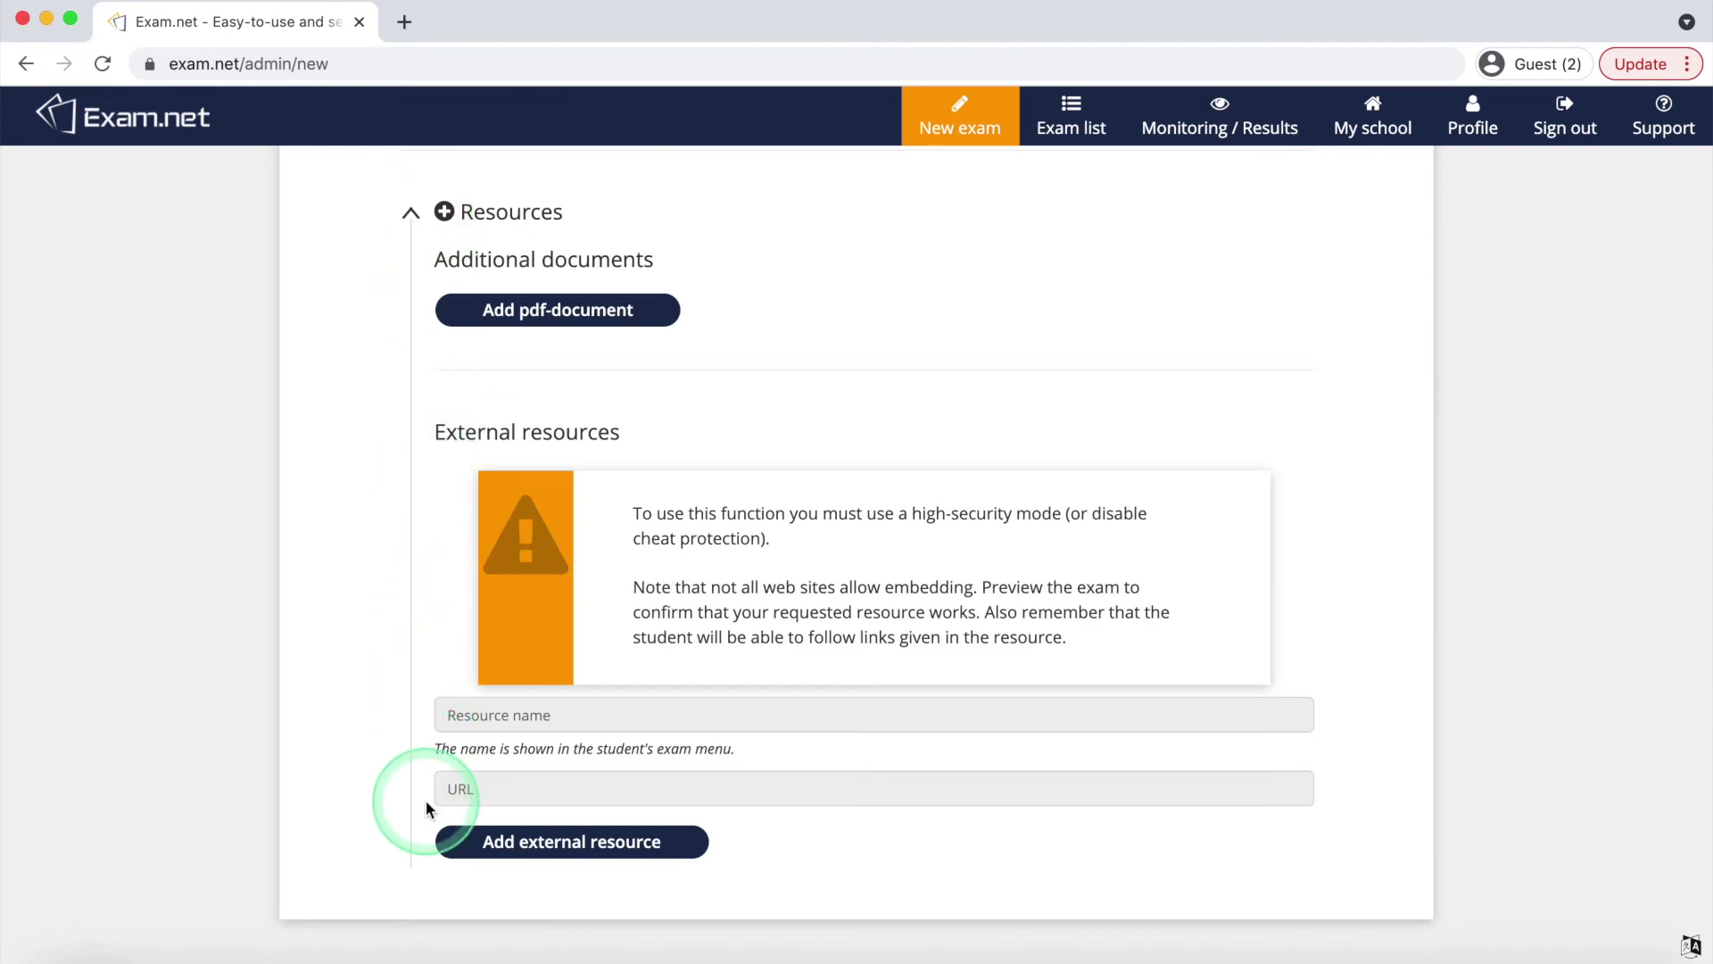
left_click(422, 230)
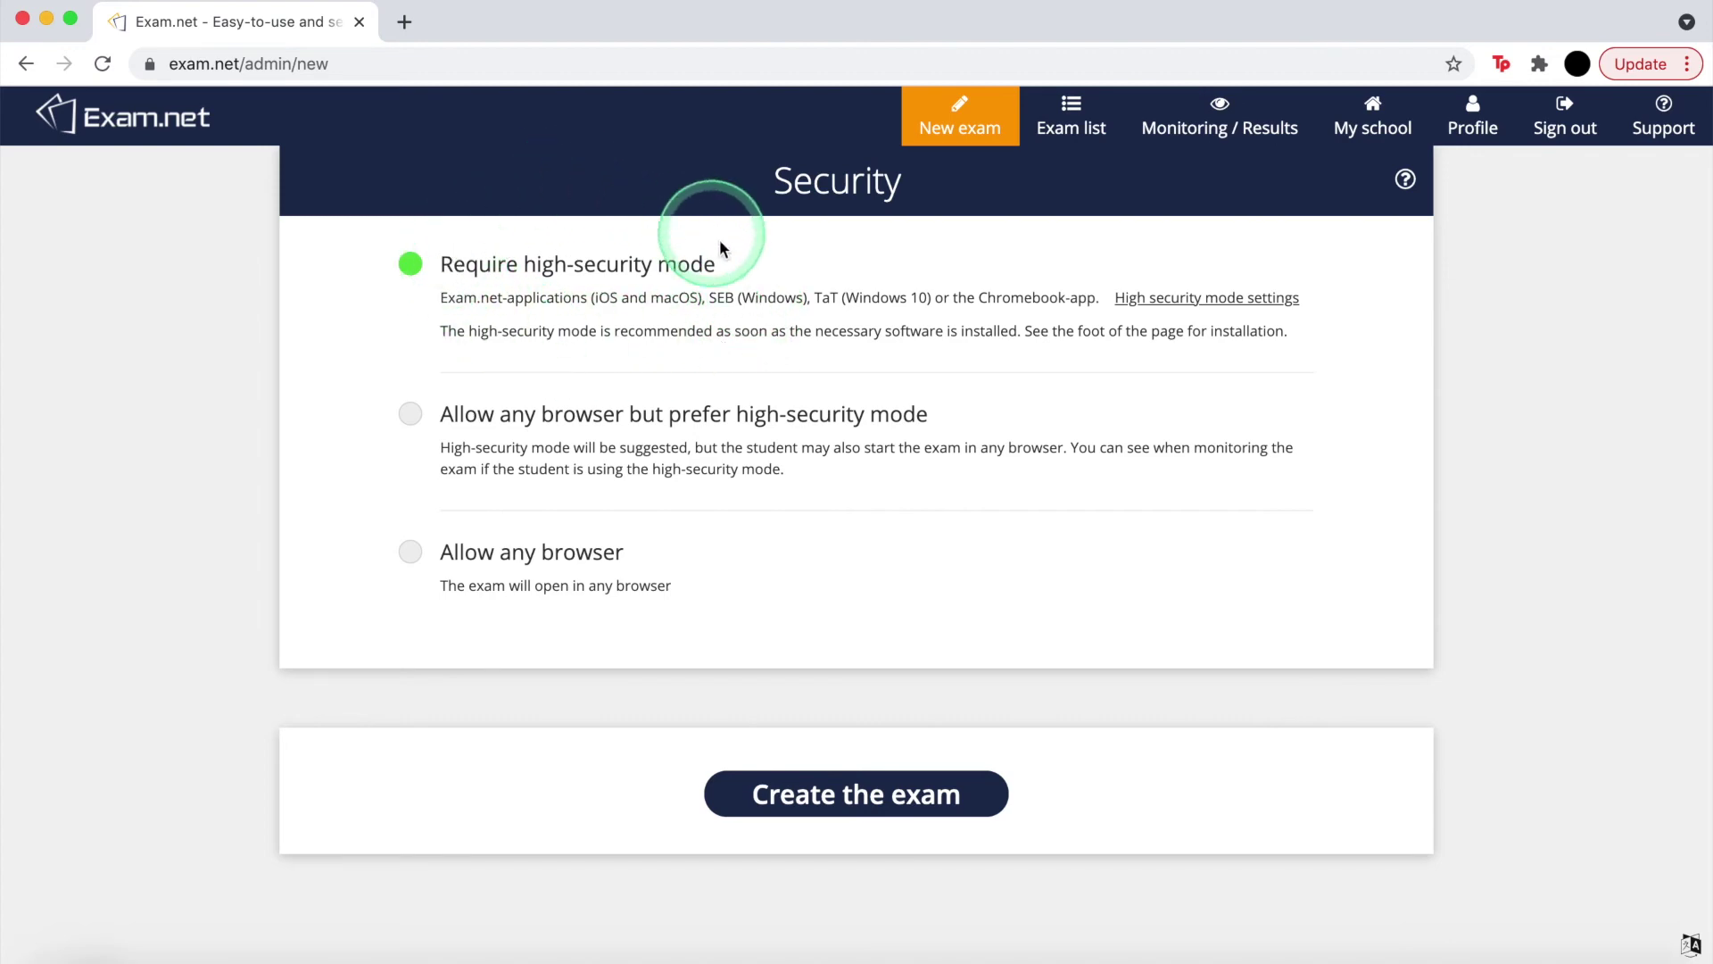
Review high-security mode settings with defaults, then select 'Allow any browser'
left_click(1151, 299)
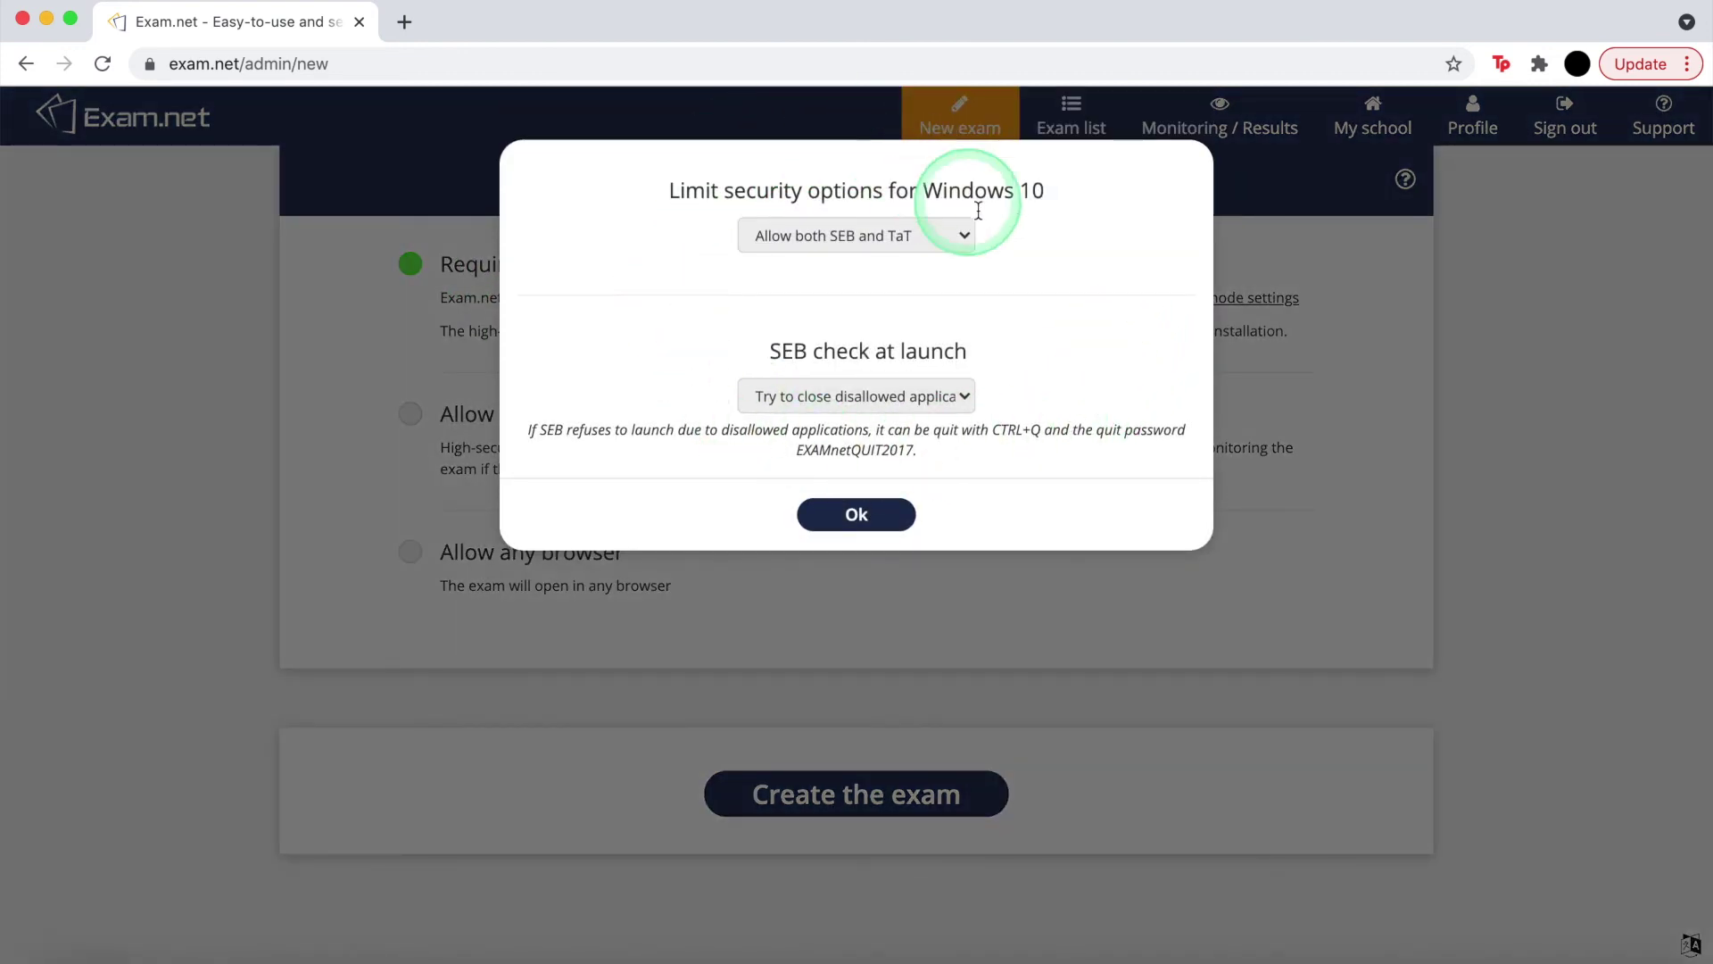
left_click(856, 514)
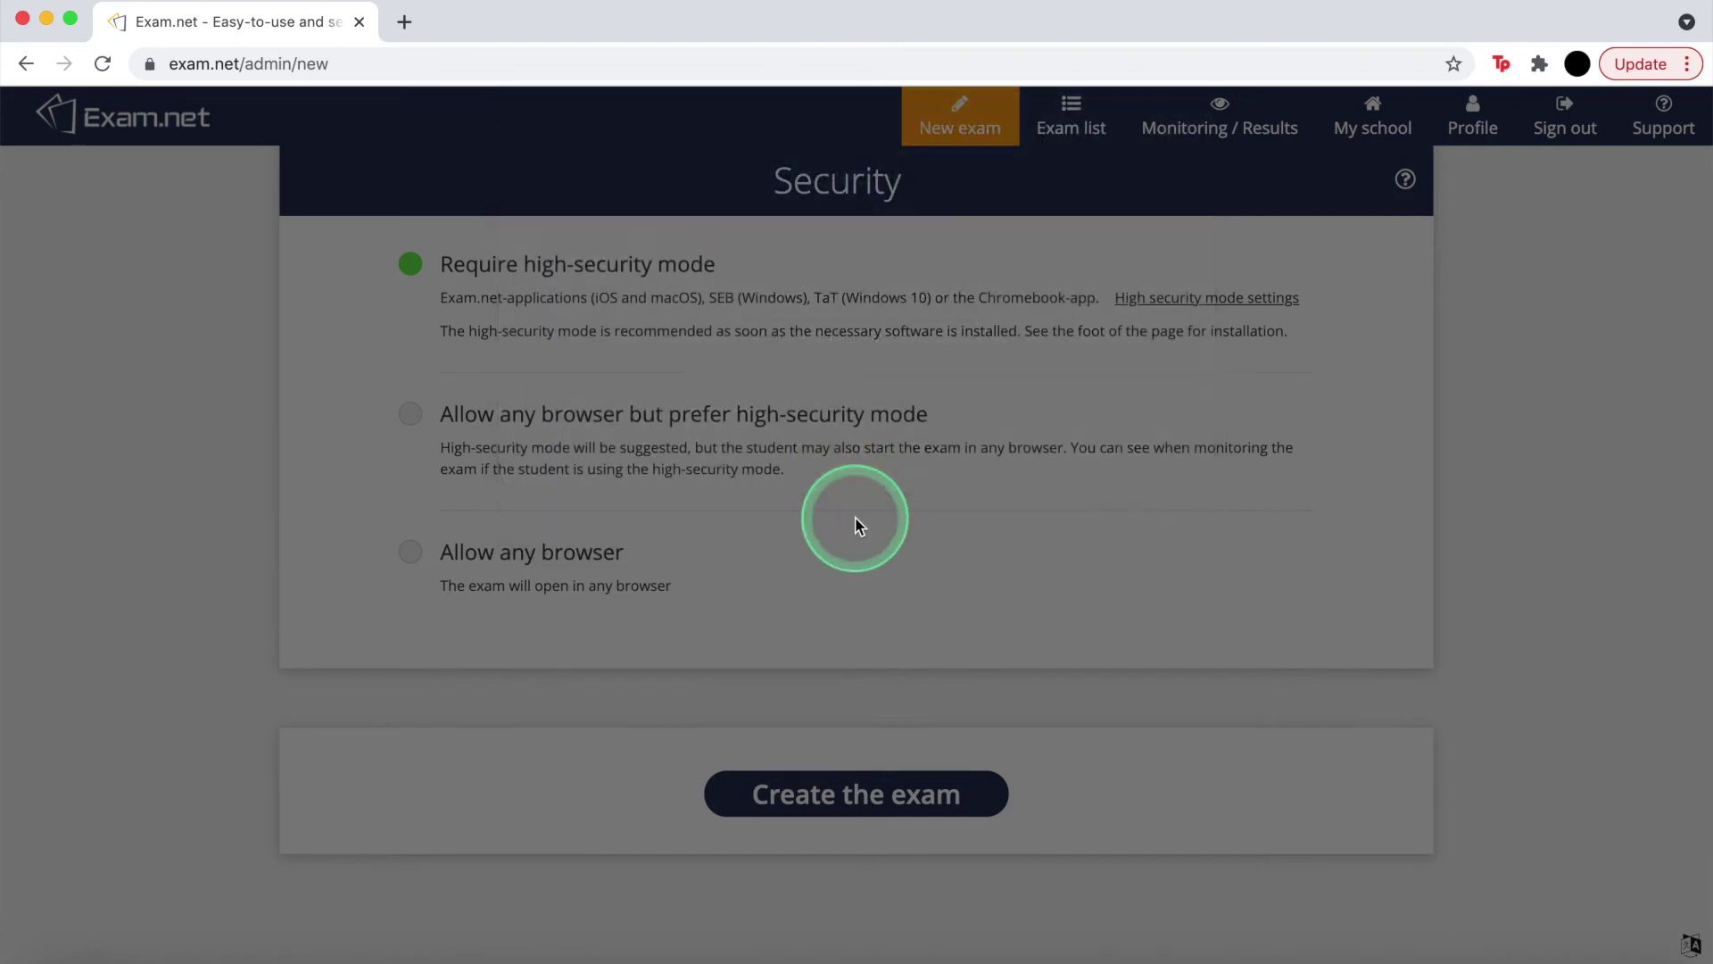
left_click(411, 415)
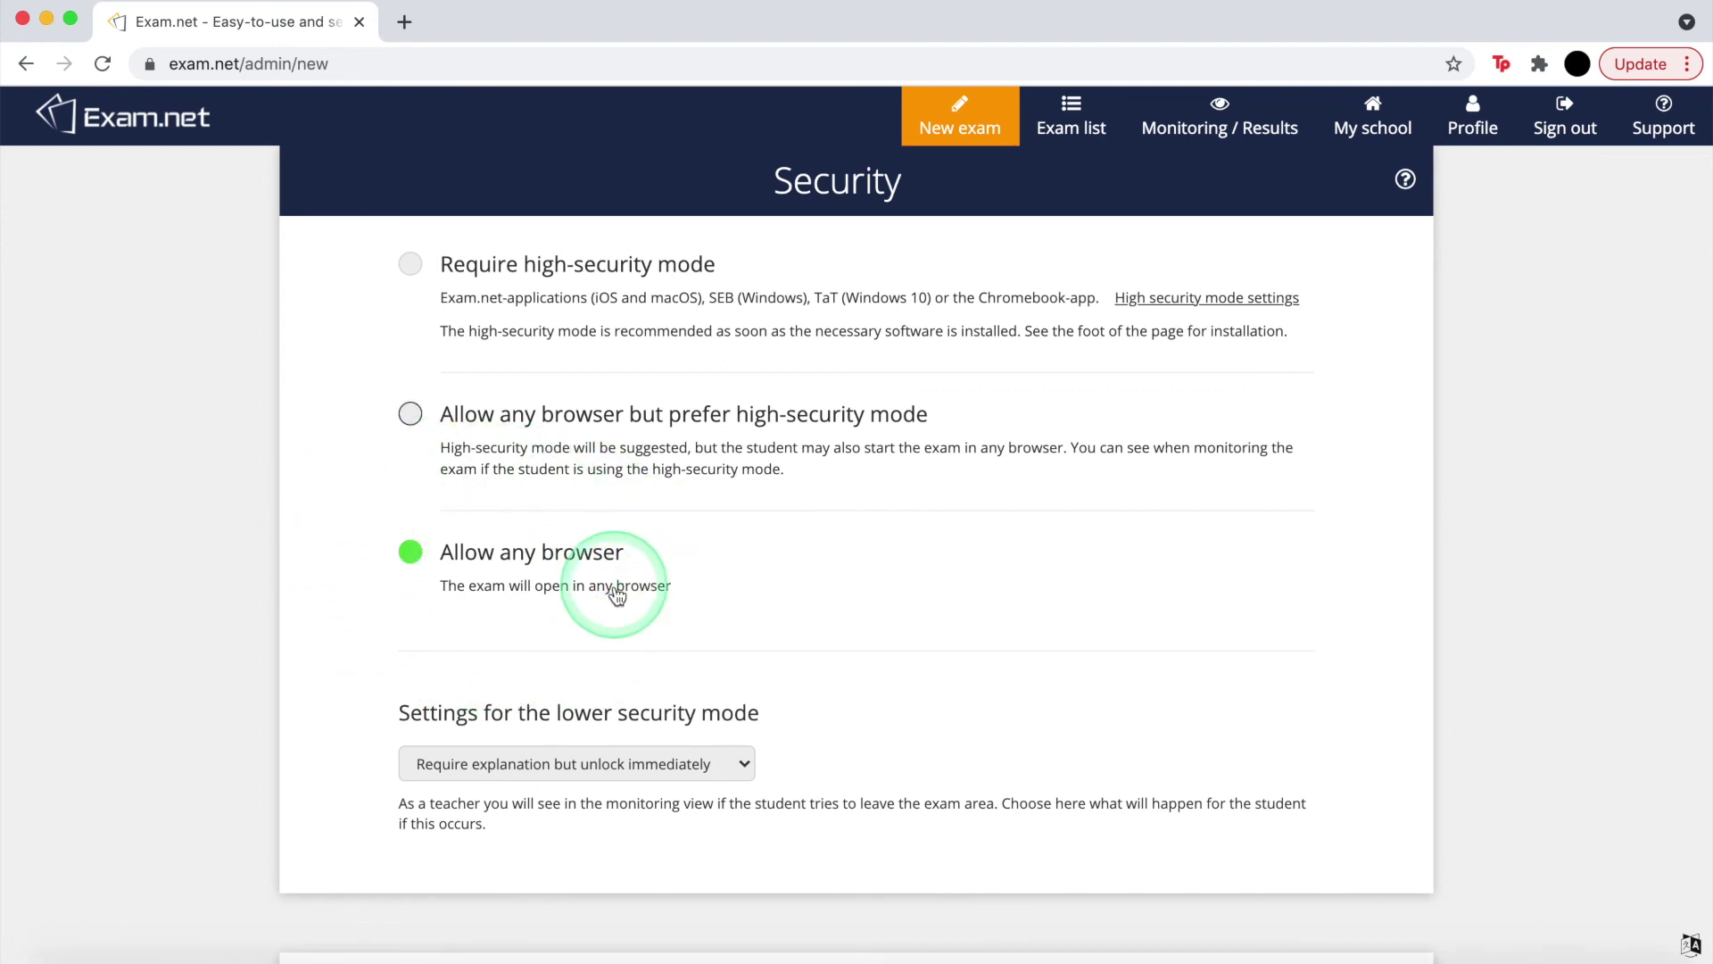
Keep lower security mode unlocking immediately after the student gives an explanation
left_click(734, 771)
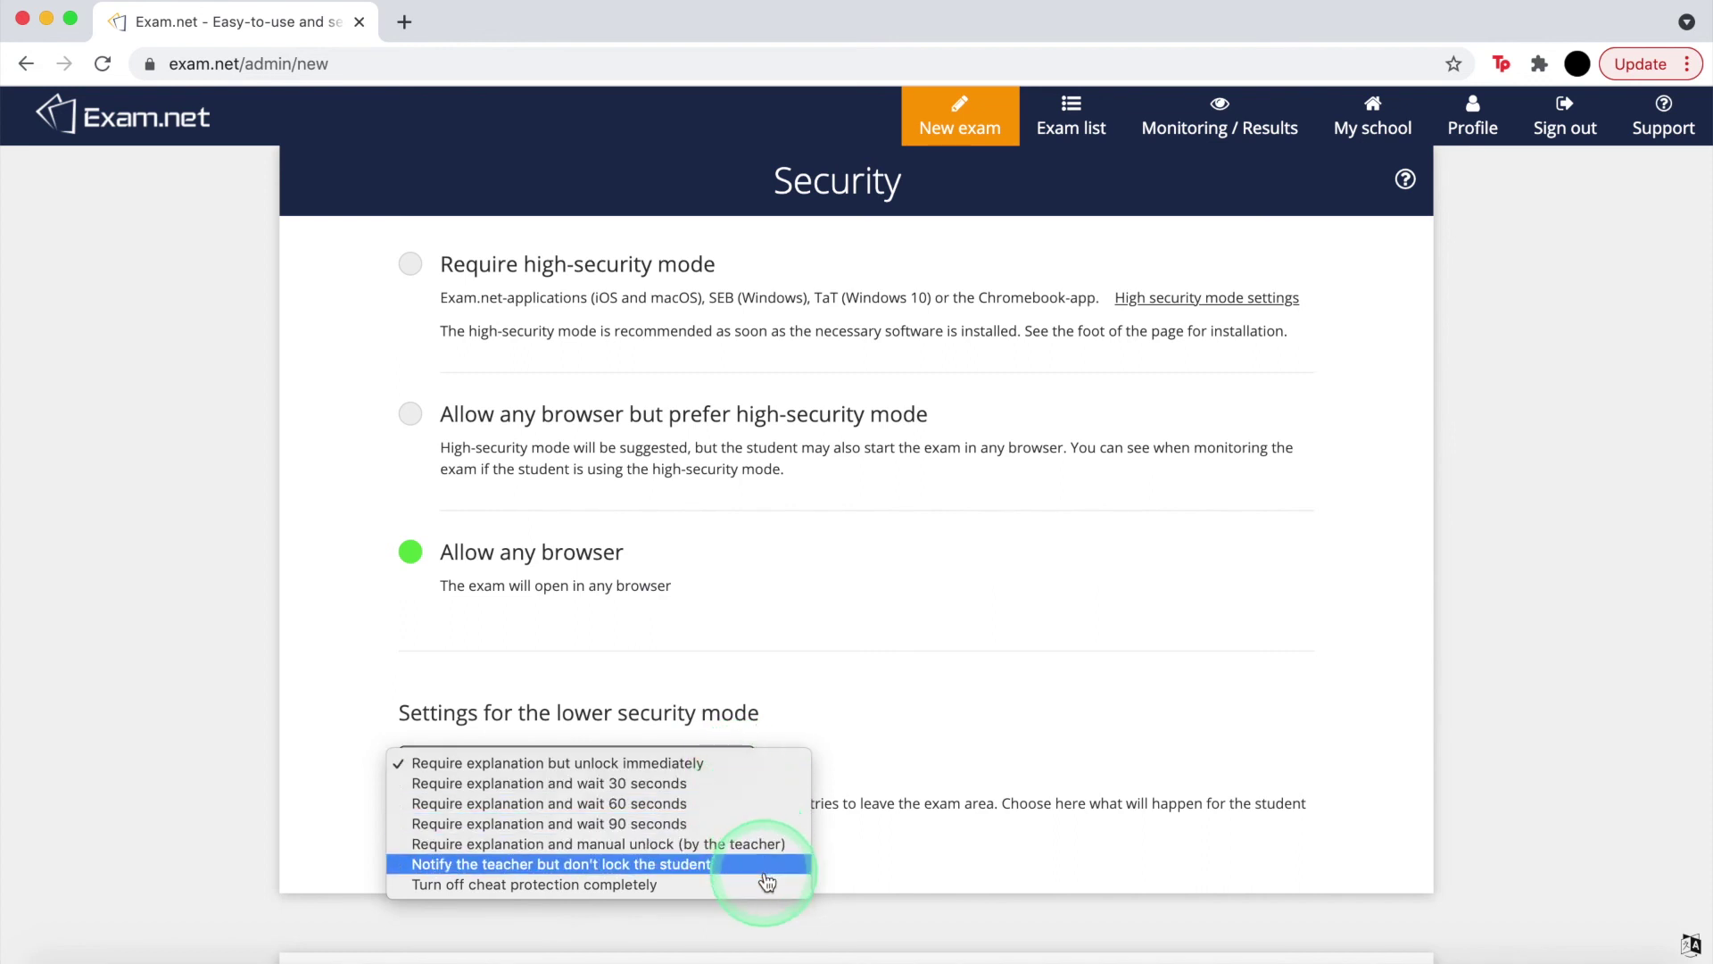
left_click(760, 716)
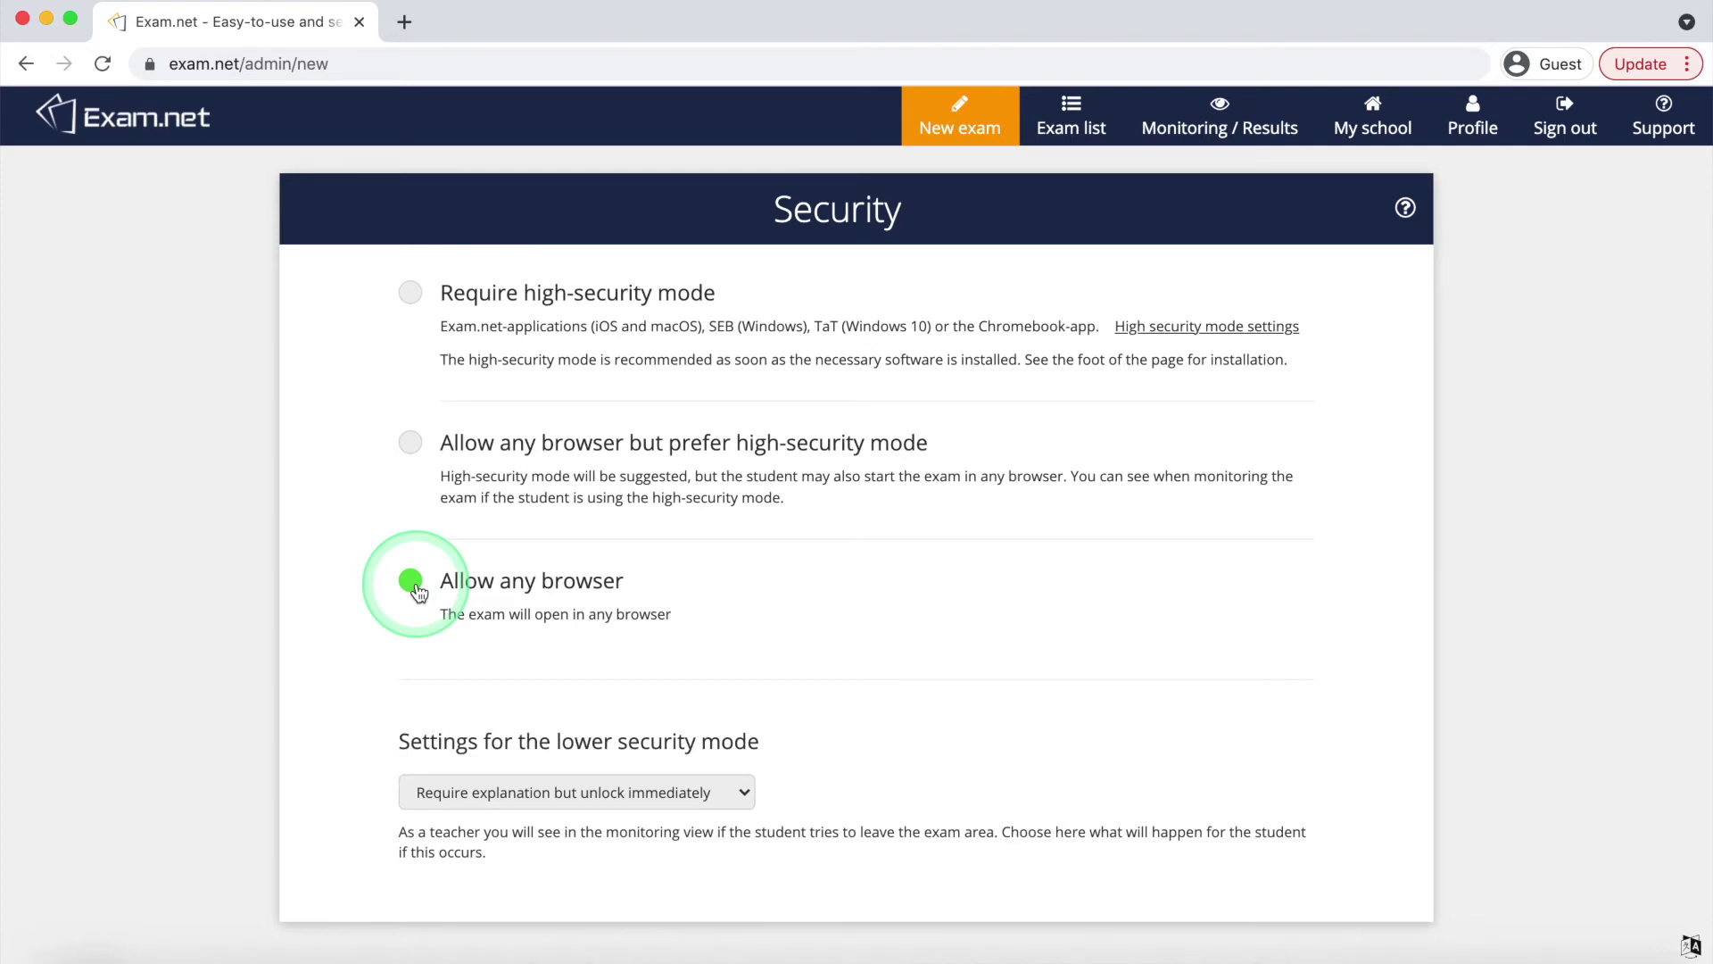
scroll(419, 593, "down", 6)
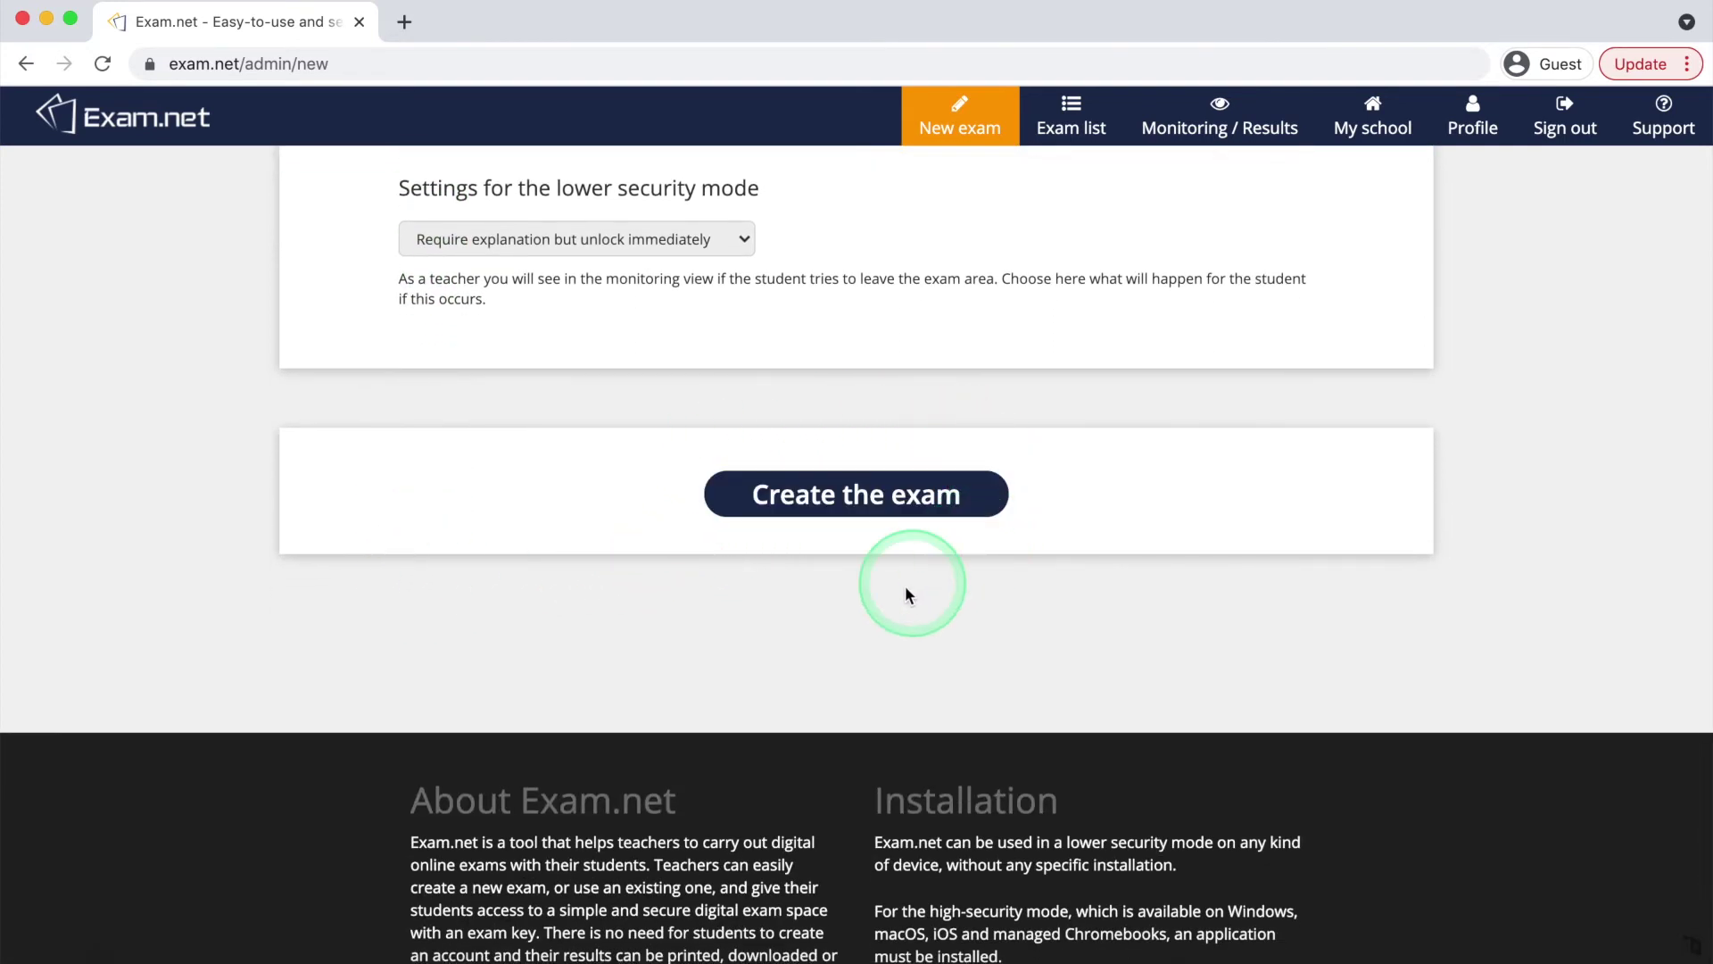
Create the techtorial exam with all configured settings
left_click(866, 507)
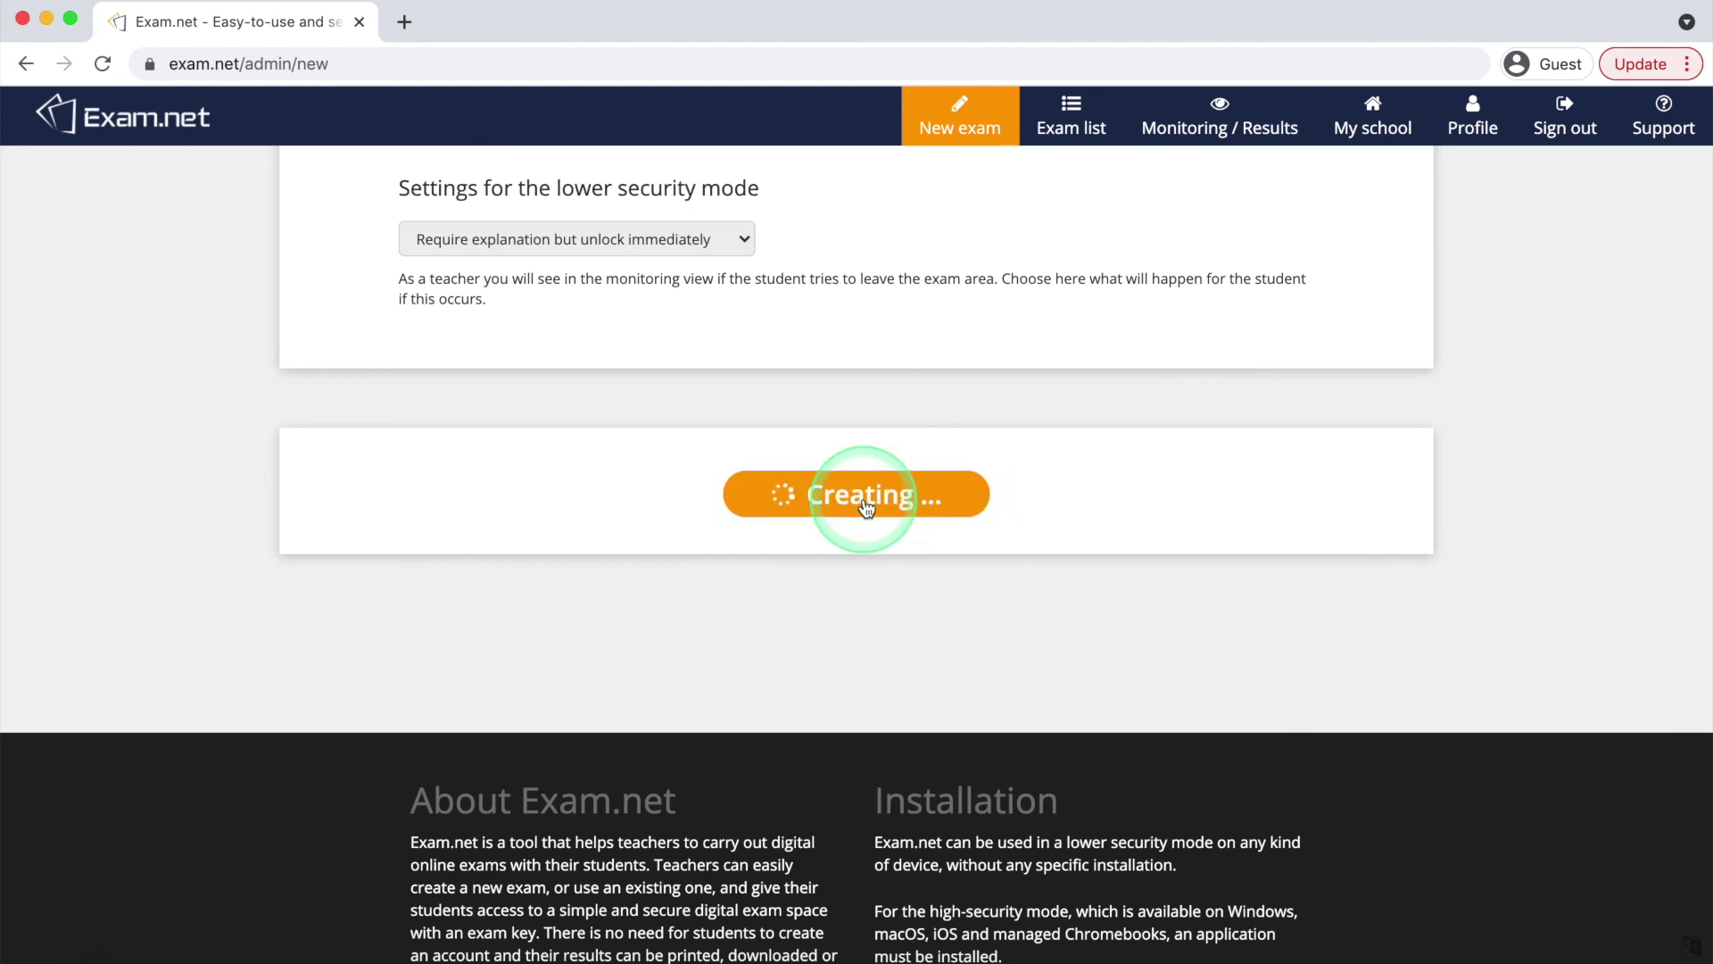